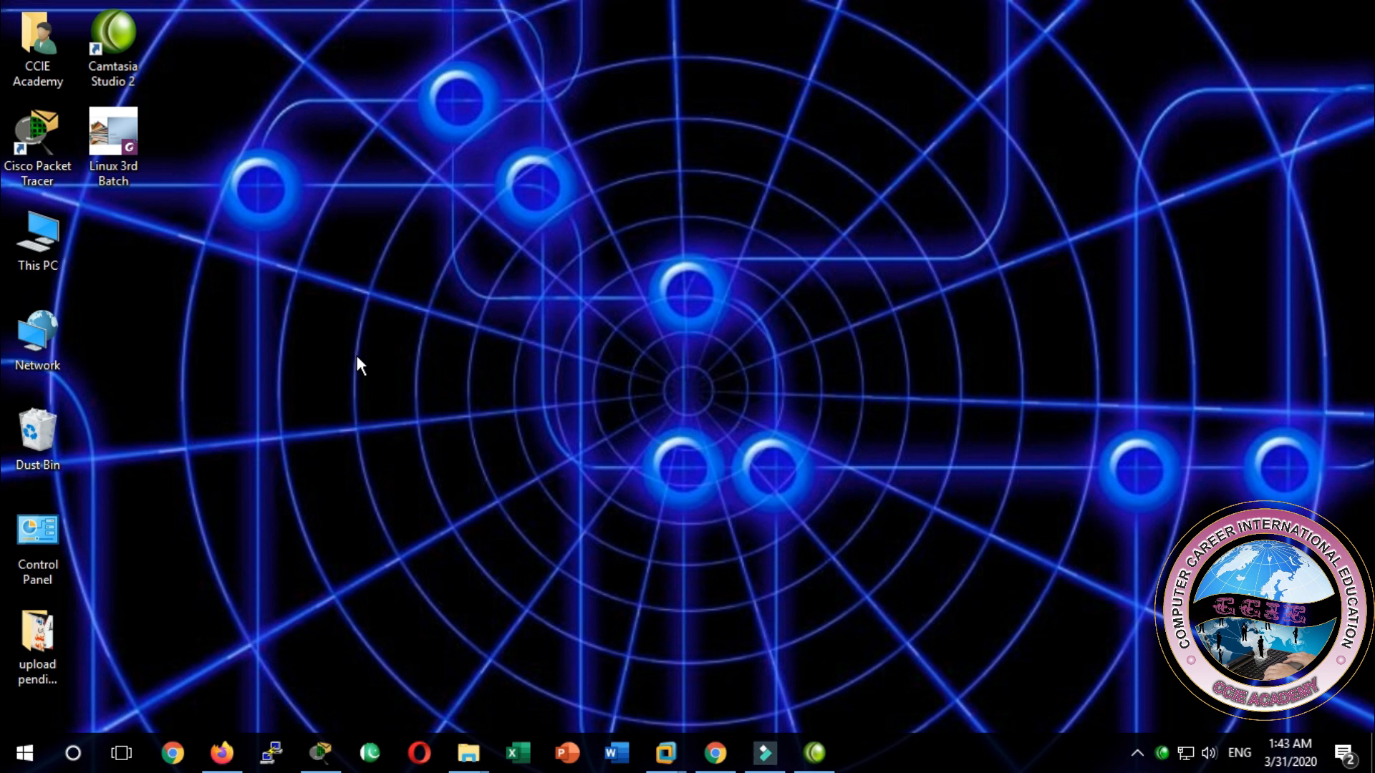
# Launch Word by running the winword command and create a blank document
pyautogui.press('super+r')
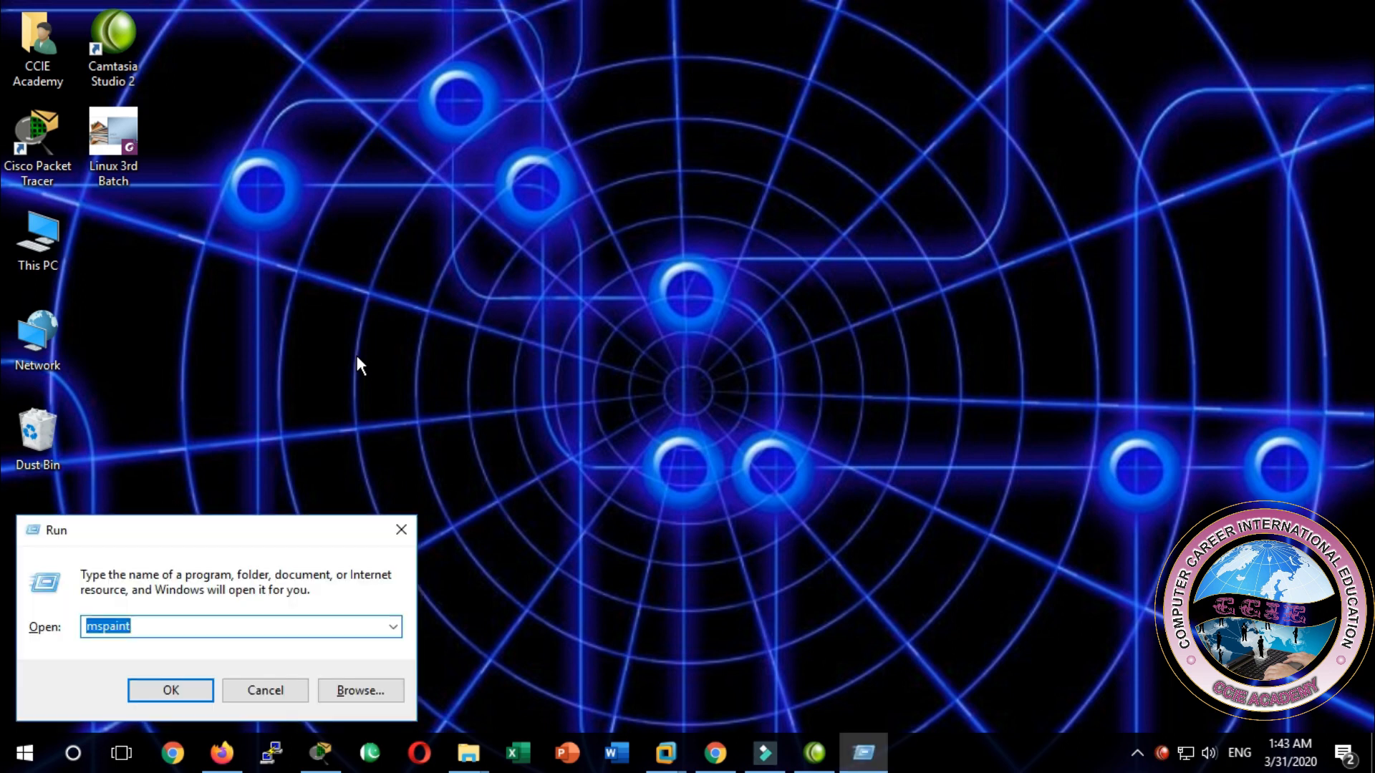
pyautogui.write('apipae')
pyautogui.press('BackSpace')
pyautogui.press('BackSpace')
pyautogui.press('BackSpace')
pyautogui.press('BackSpace')
pyautogui.press('BackSpace')
pyautogui.press('BackSpace')
pyautogui.write('winword')
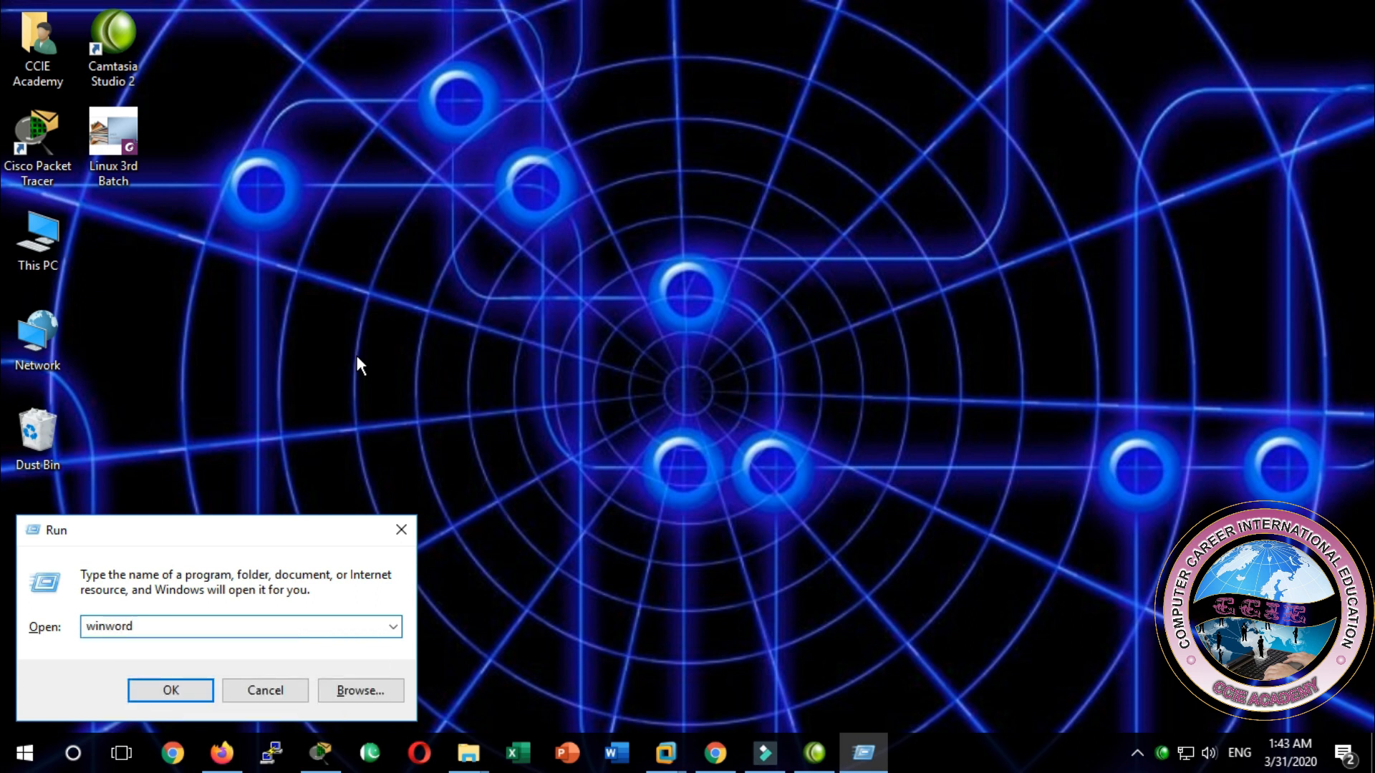
pyautogui.press('Return')
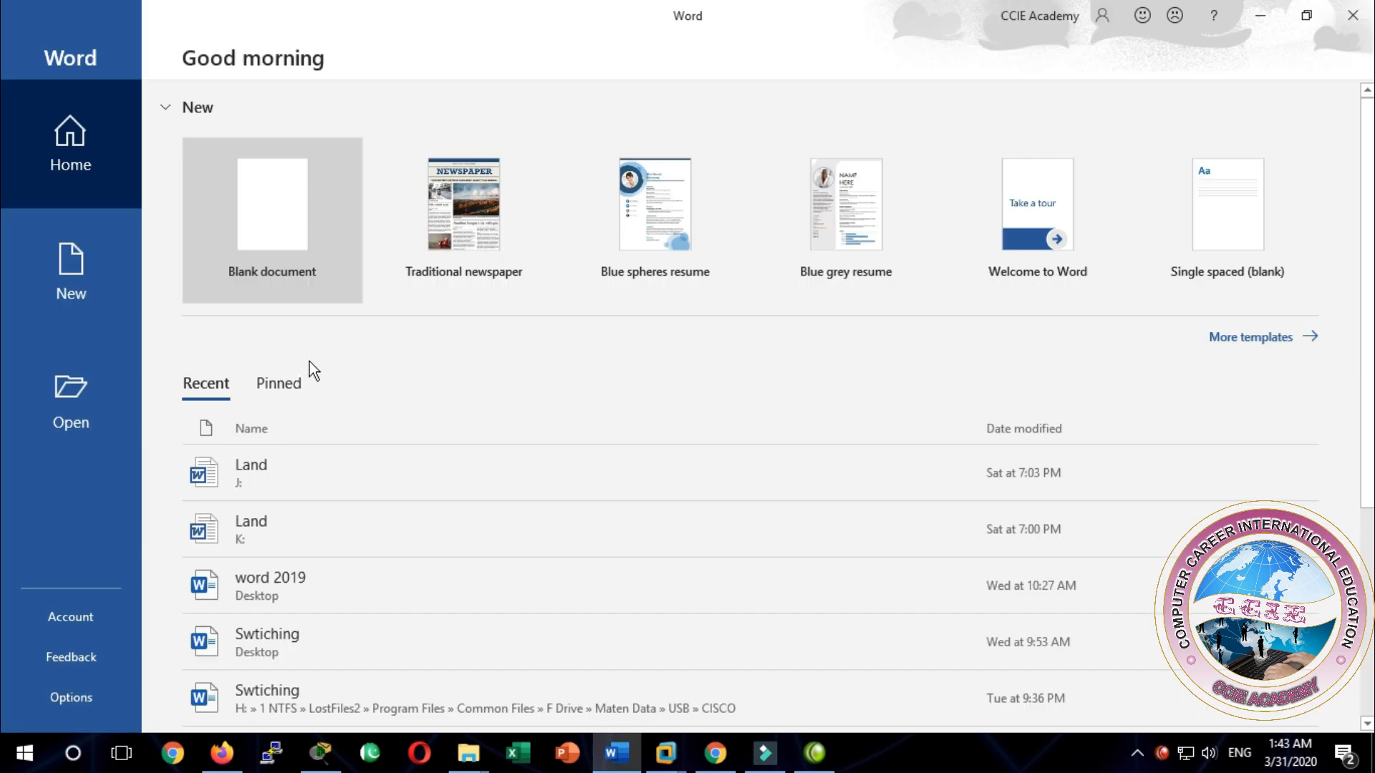
pyautogui.click(243, 203)
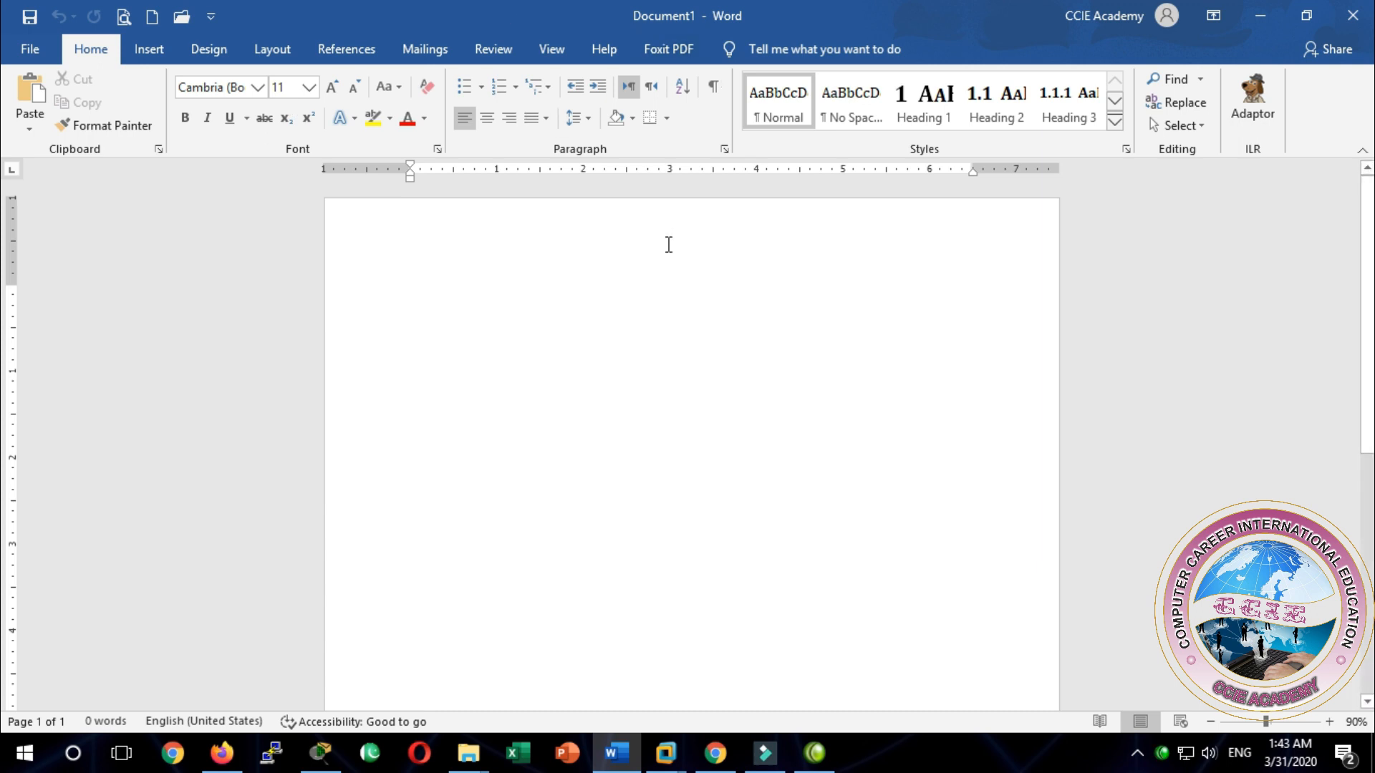
# Fill the blank document with sample paragraphs using the =rand() function
pyautogui.write('=')
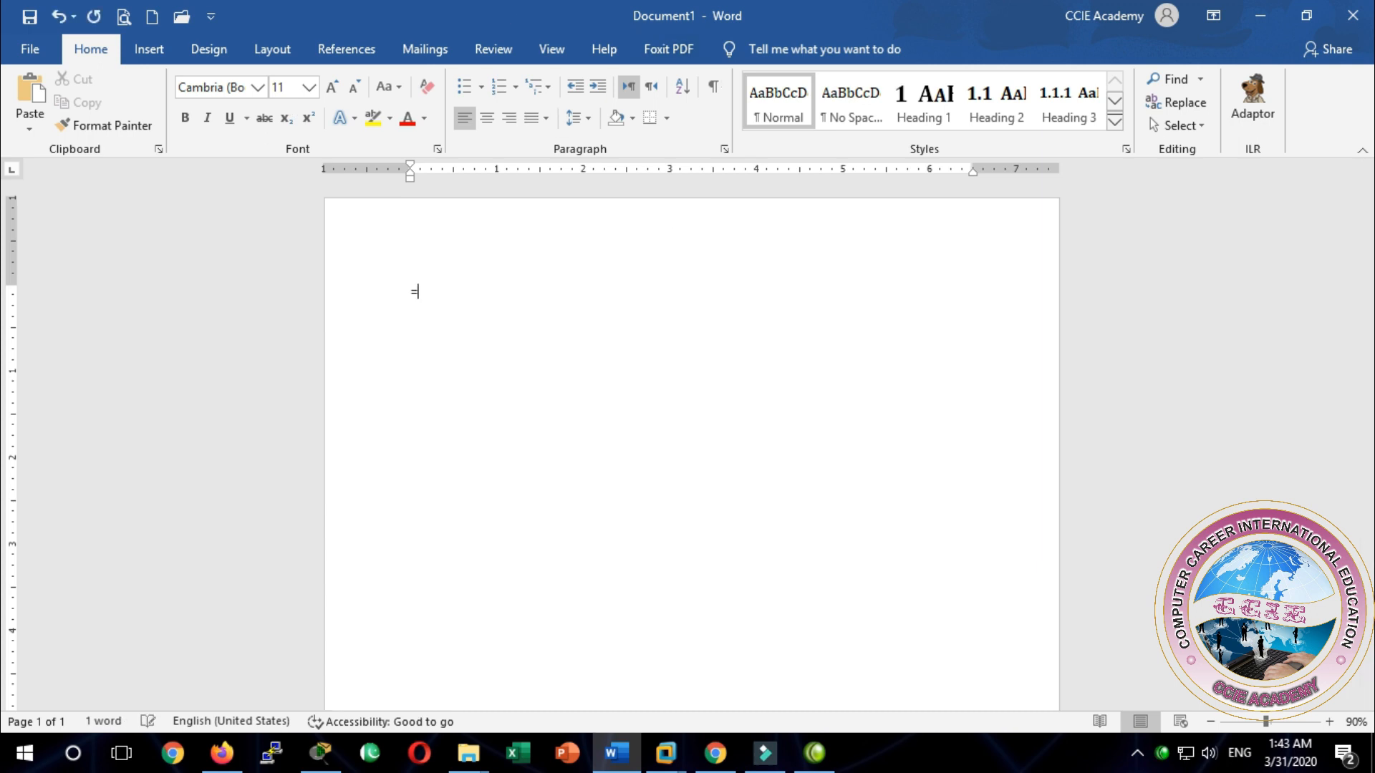
pyautogui.write('rand()')
pyautogui.press('Return')
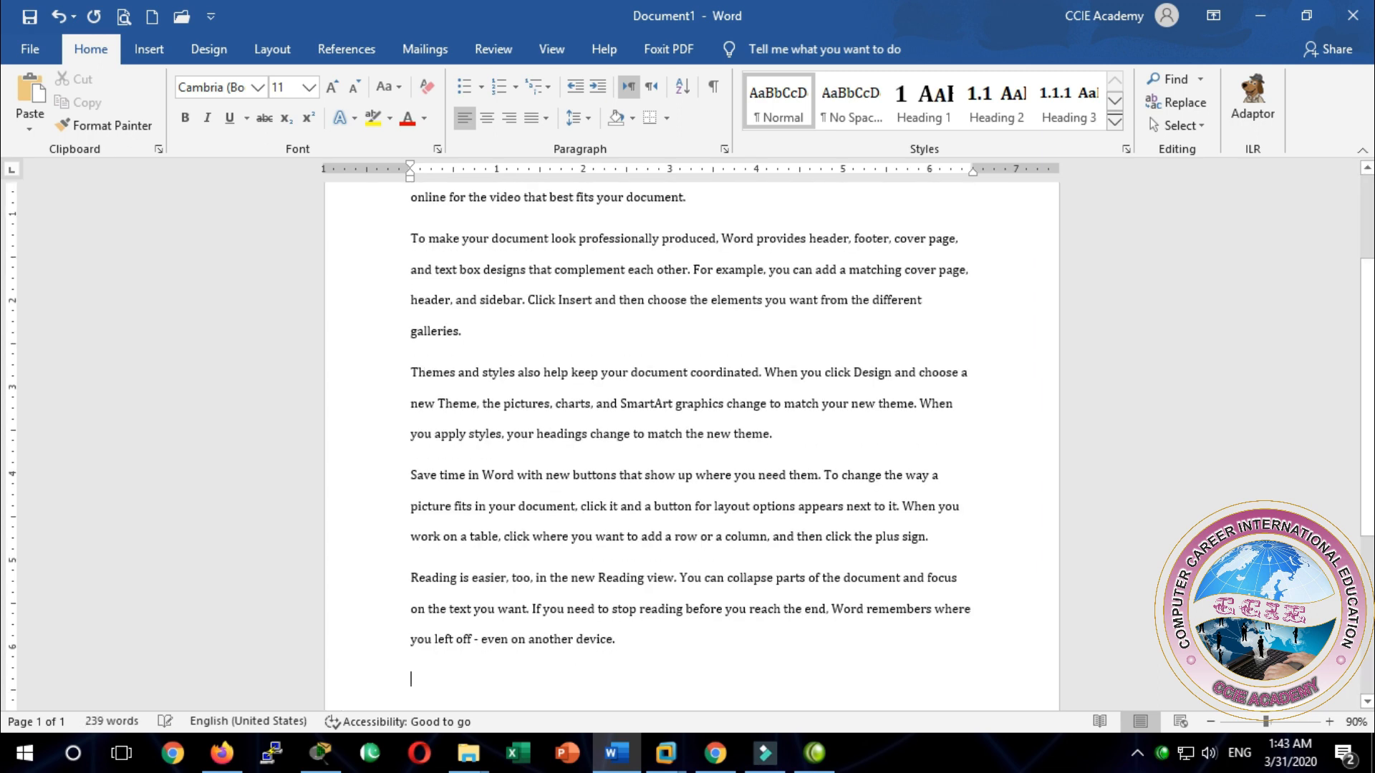
# Delete the last three sample paragraphs, keeping only the two that start with "Video provides" and "To make your document"
pyautogui.scroll(3, 565, 551)
pyautogui.scroll(-1, 604, 664)
pyautogui.moveTo(635, 672); pyautogui.dragTo(388, 442)
pyautogui.press('Delete')
pyautogui.scroll(2, 384, 438)
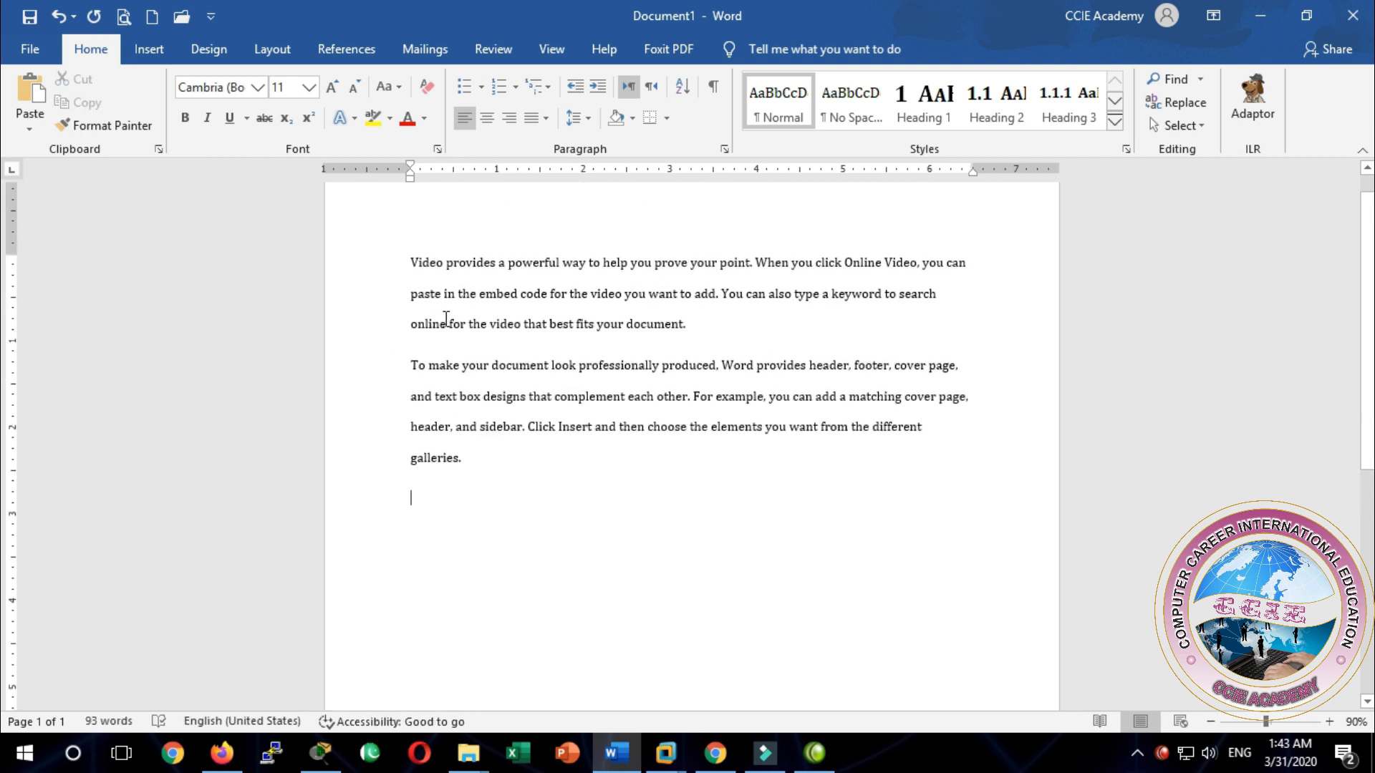
pyautogui.keyDown('ctrl'); pyautogui.scroll(2, 445, 317); pyautogui.keyUp('ctrl')
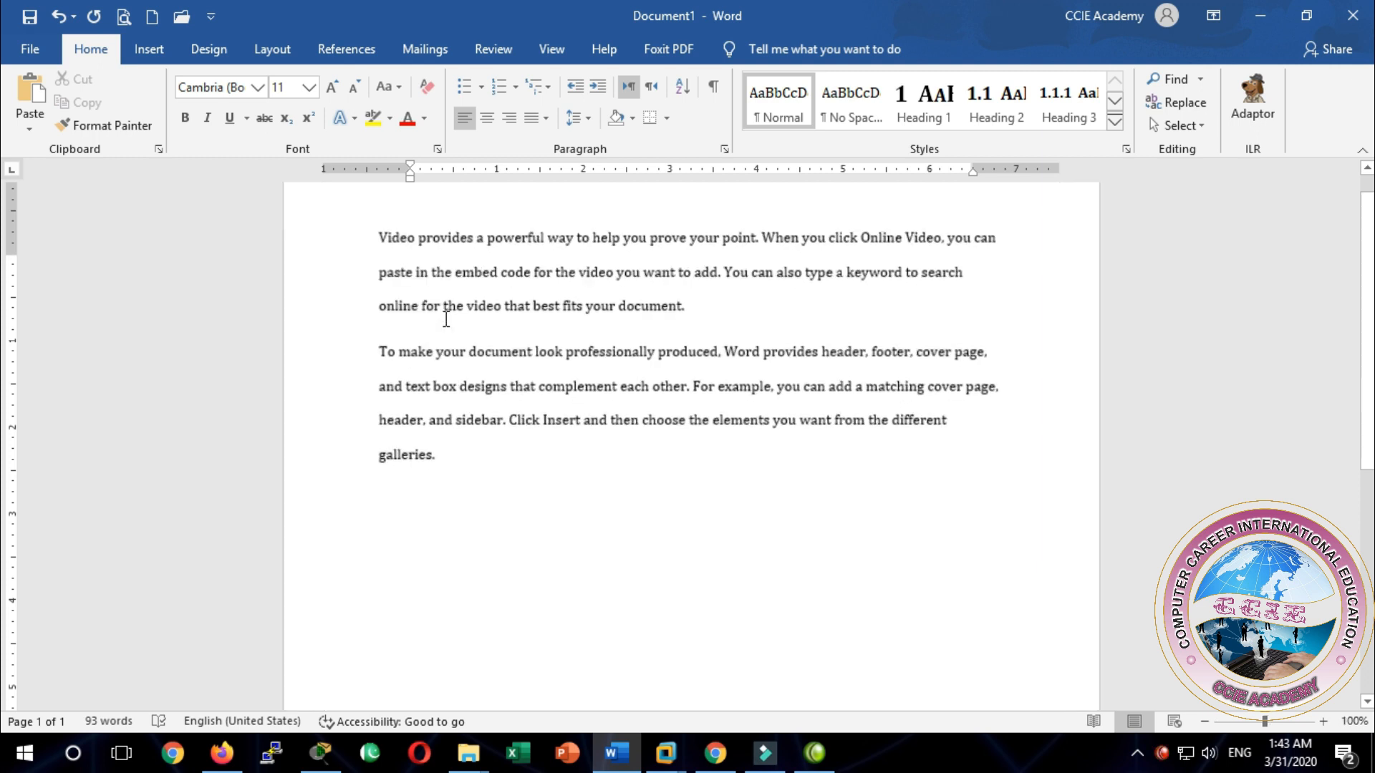
pyautogui.scroll(1, 448, 319)
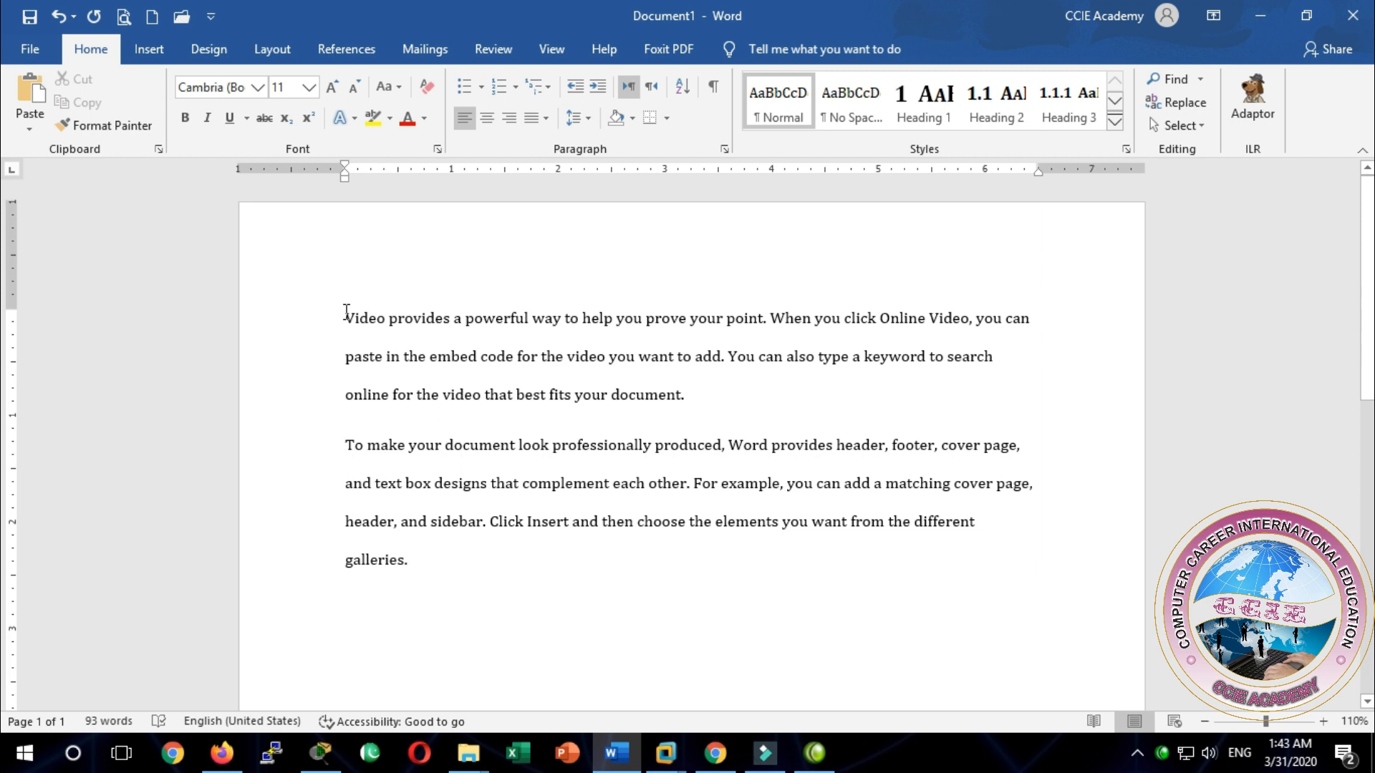
pyautogui.moveTo(346, 315); pyautogui.dragTo(387, 315)
pyautogui.click(392, 356)
pyautogui.click(496, 378)
pyautogui.click(29, 129)
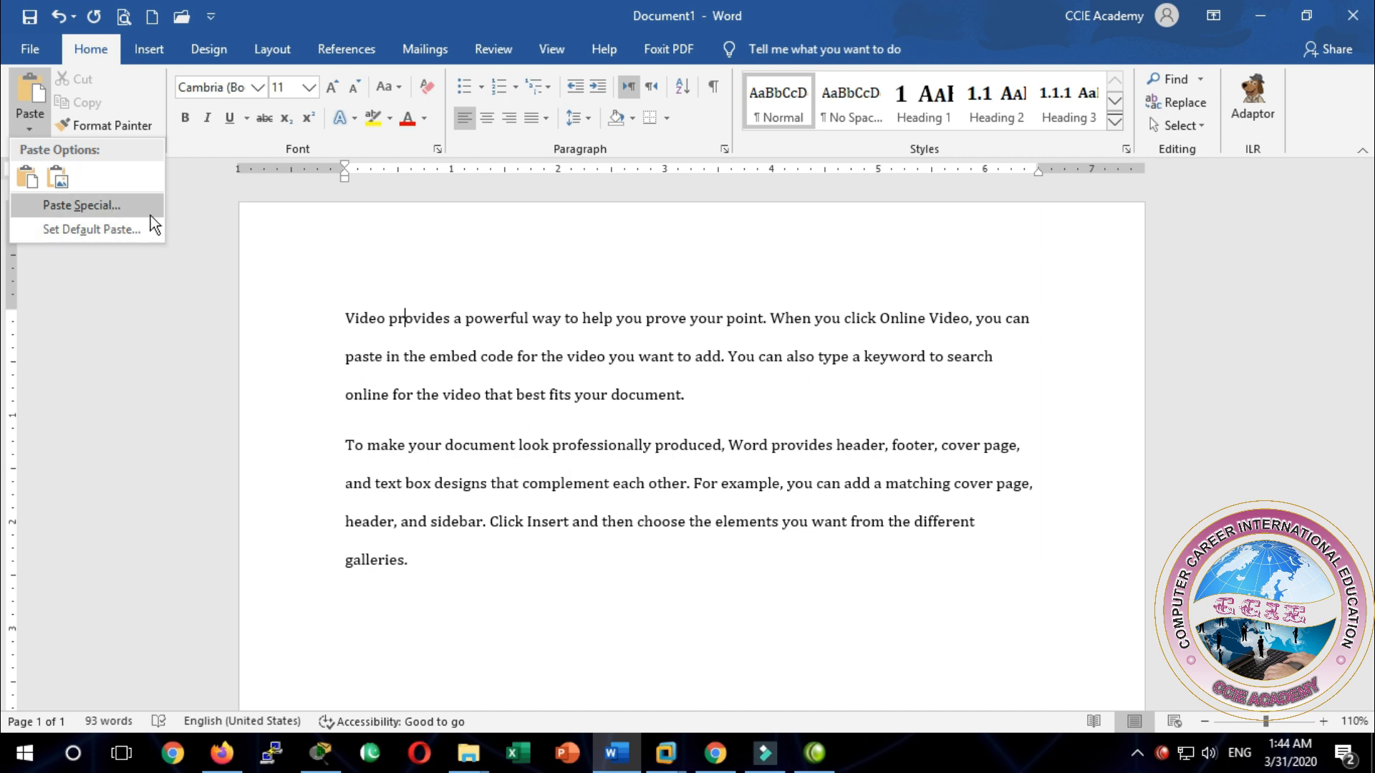
pyautogui.click(367, 277)
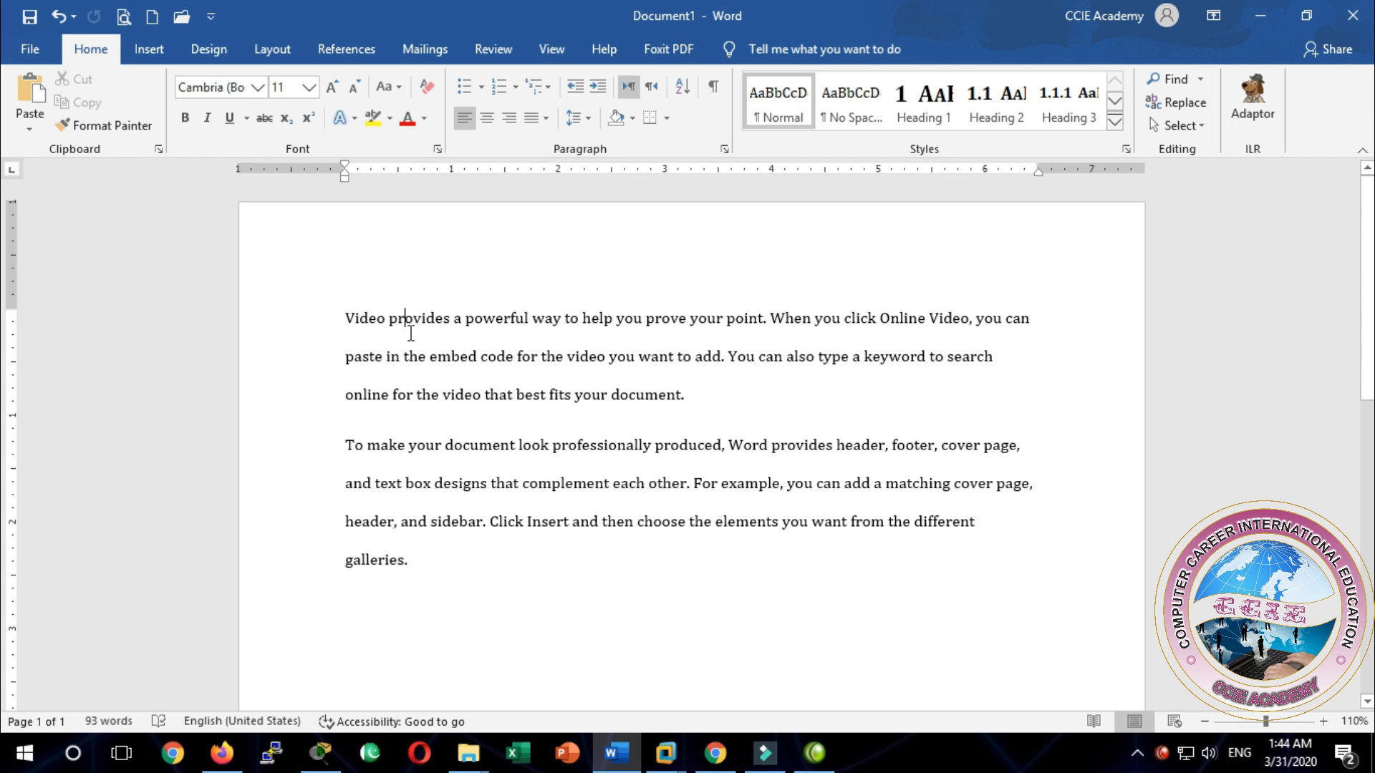
# Format the first word "Video" in red, bold, at font size 14
pyautogui.moveTo(346, 316); pyautogui.dragTo(385, 324)
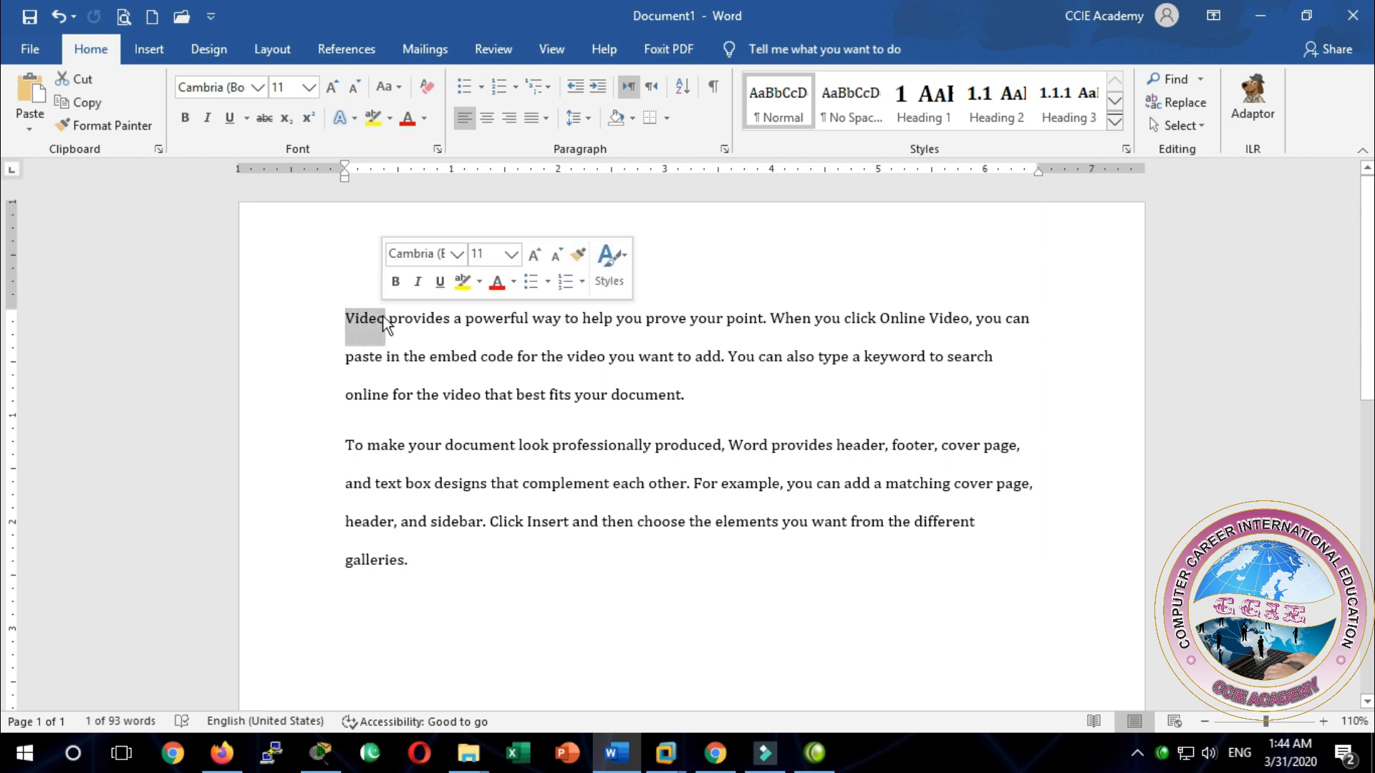
pyautogui.click(408, 127)
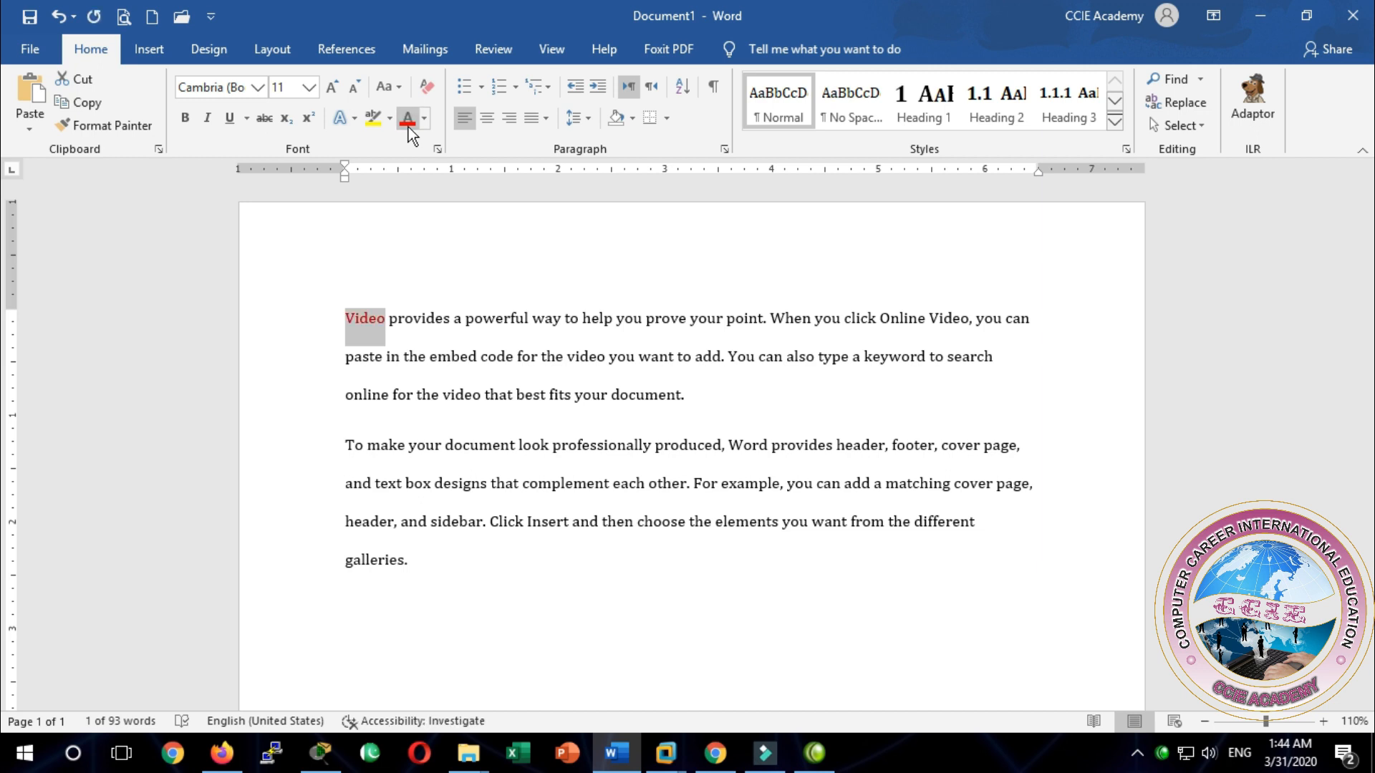
pyautogui.click(332, 87)
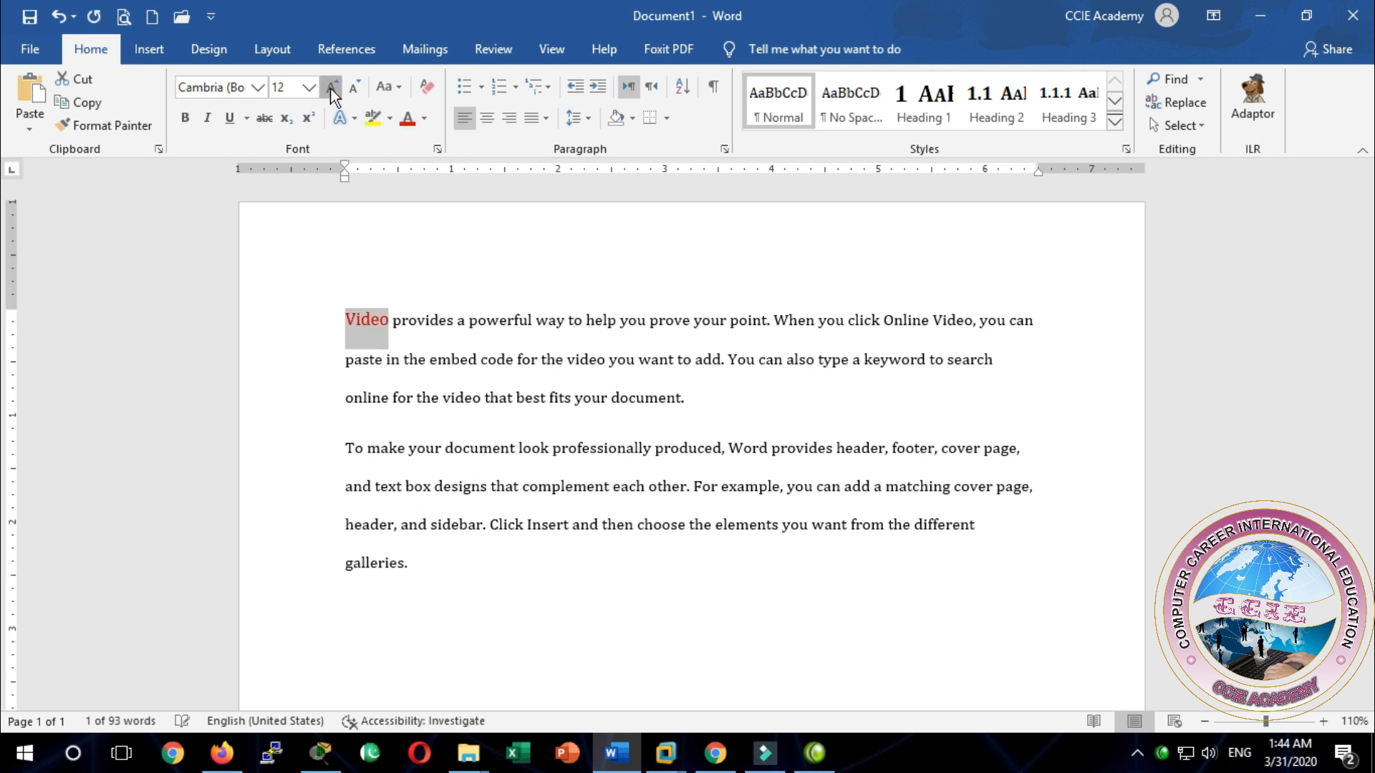
pyautogui.click(332, 89)
pyautogui.click(181, 117)
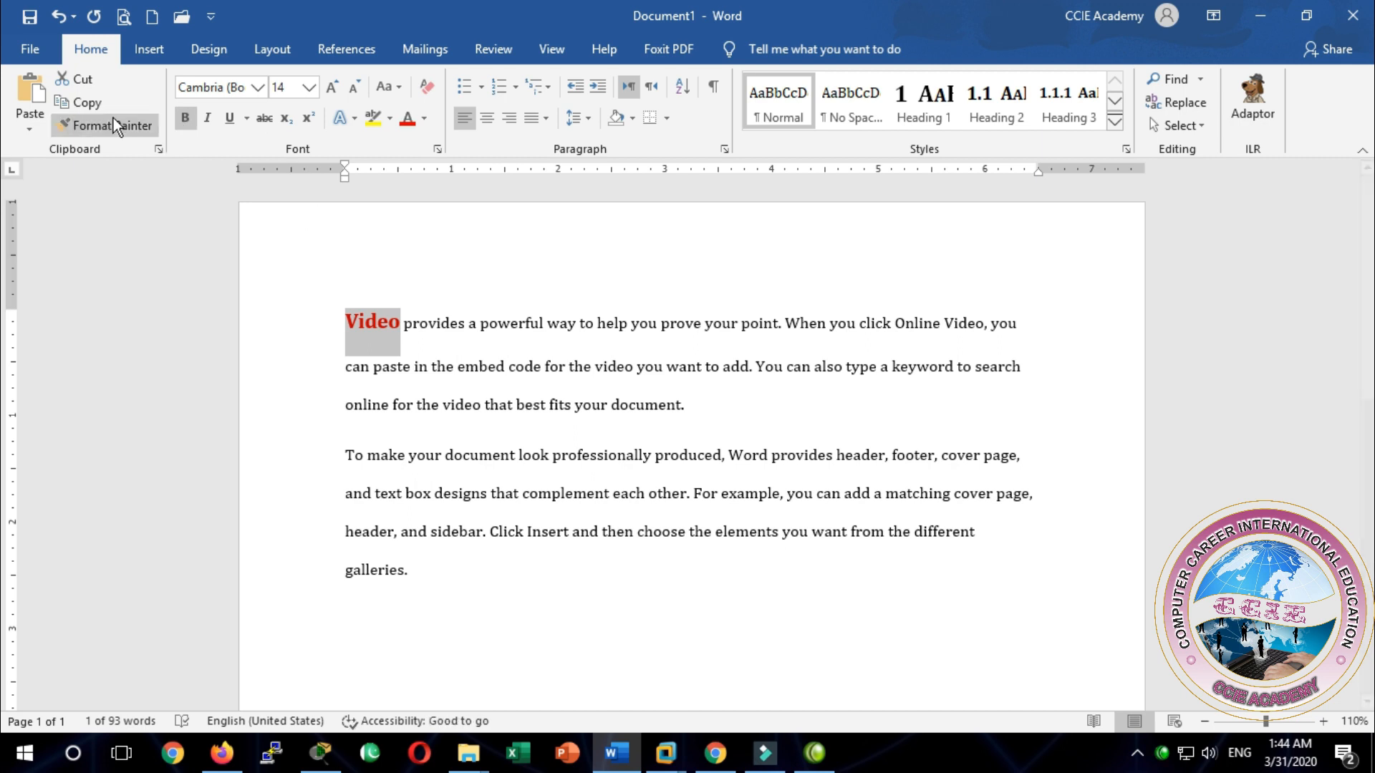
# Copy the formatted word "Video" and paste it on a new line below the second paragraph as a Microsoft Word Document Object
pyautogui.click(90, 107)
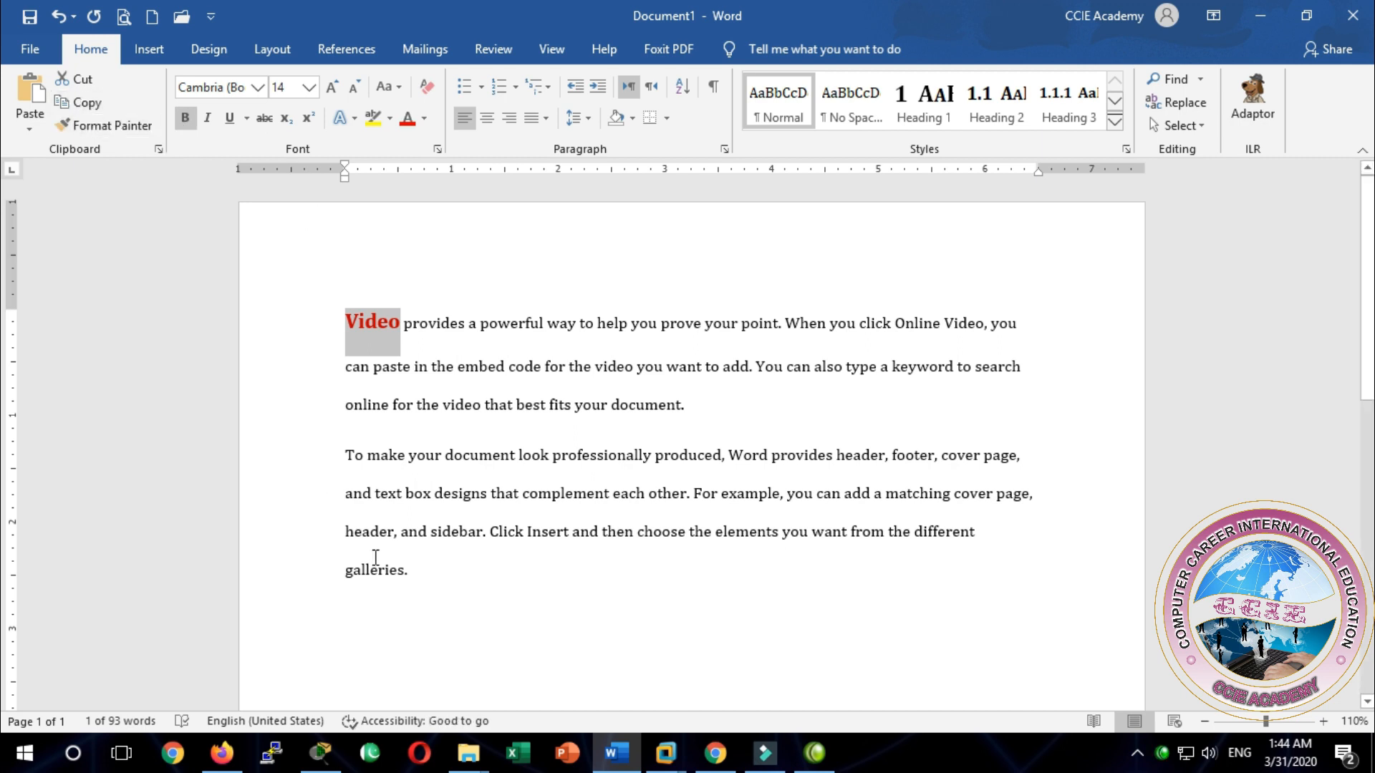
pyautogui.click(423, 576)
pyautogui.press('Return')
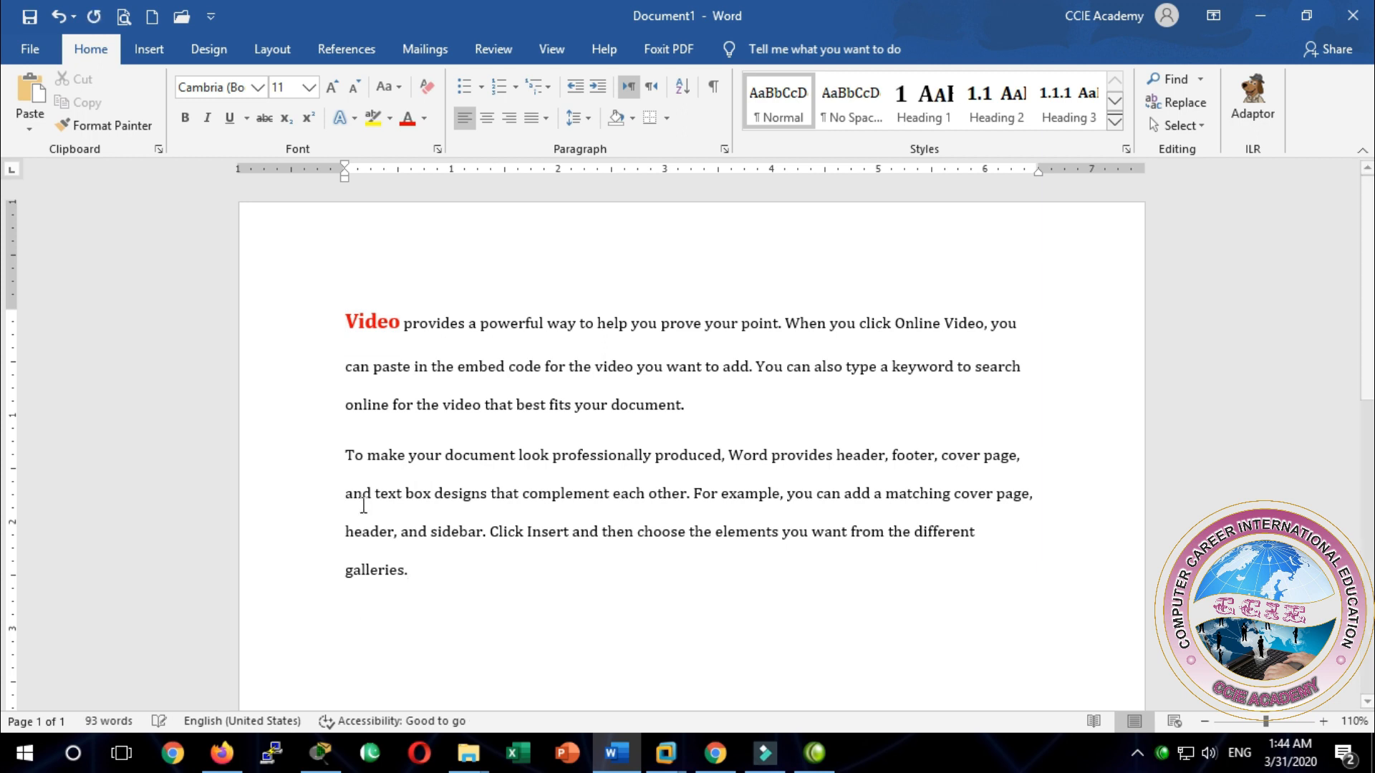
pyautogui.click(30, 128)
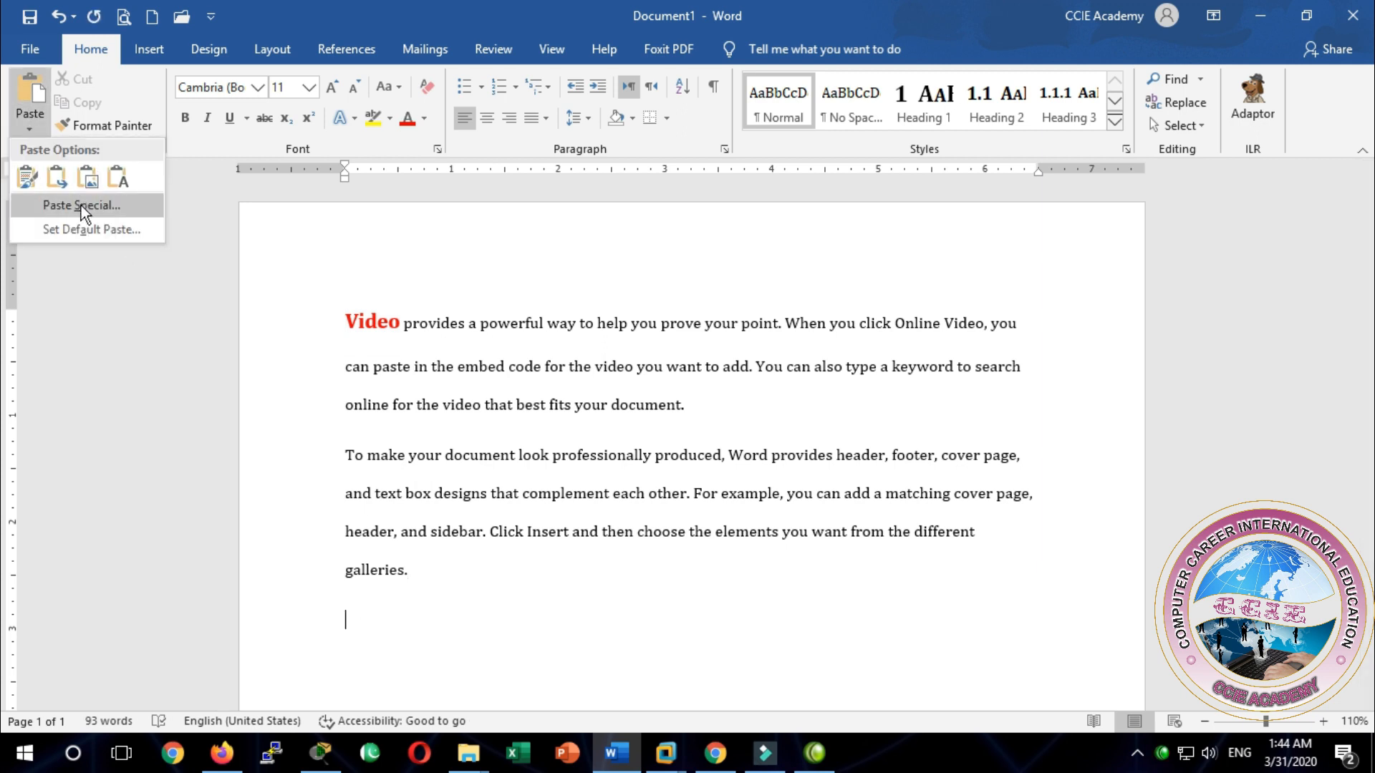
pyautogui.click(81, 206)
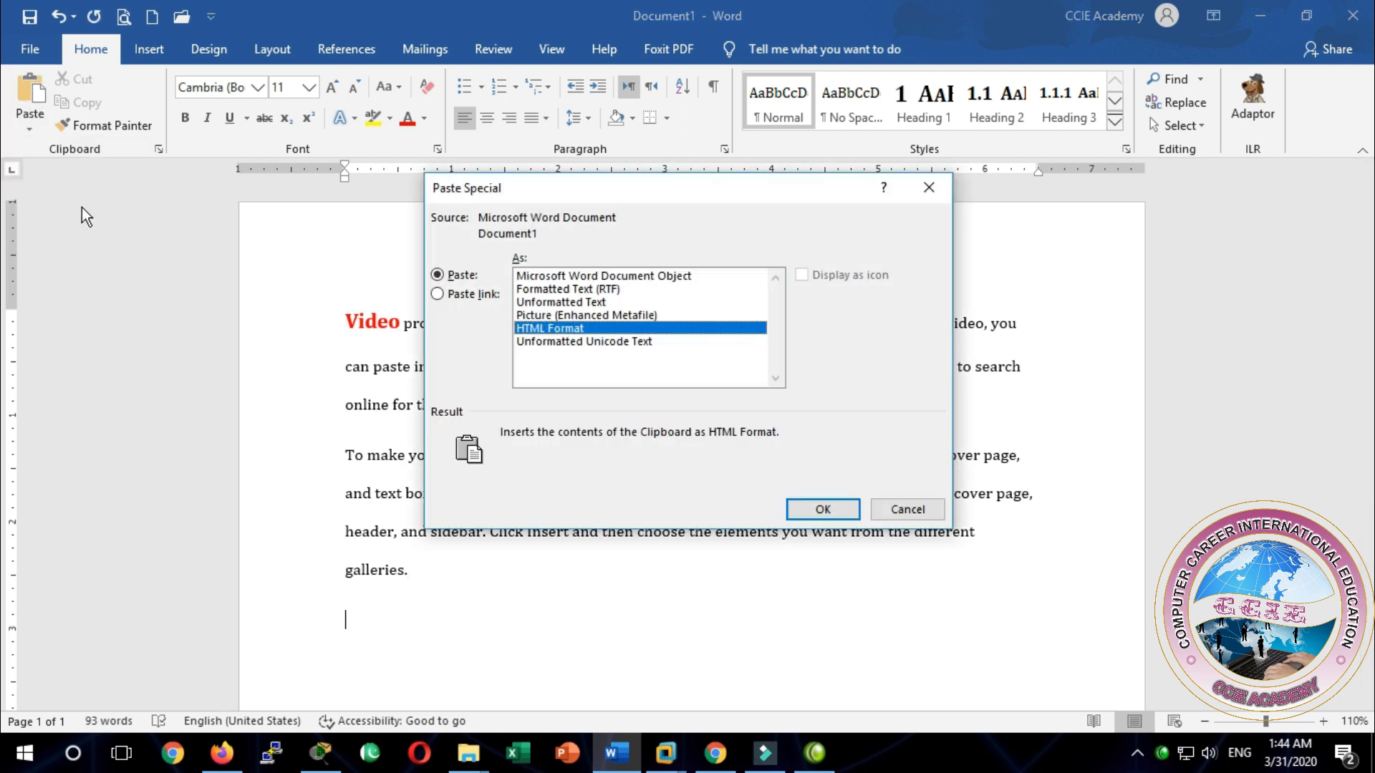
pyautogui.click(560, 278)
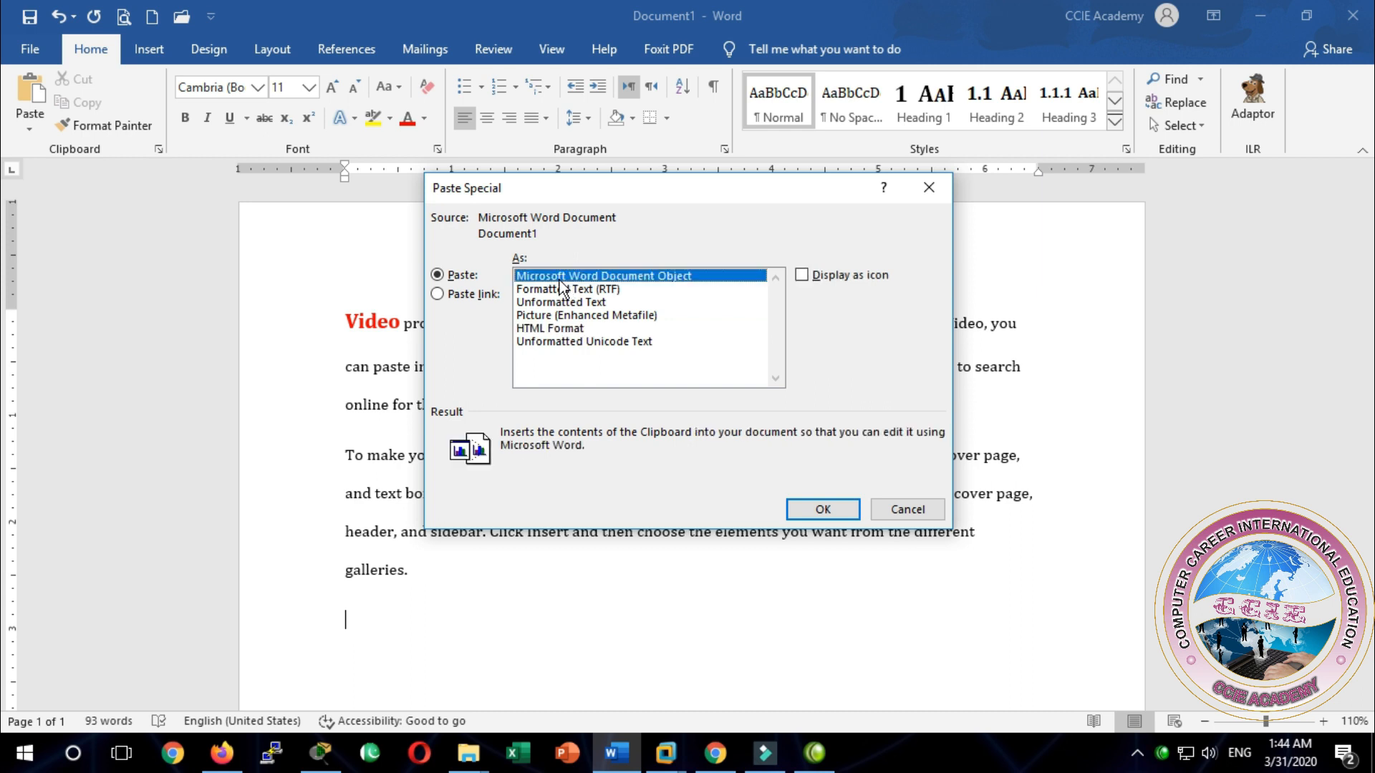
pyautogui.click(823, 509)
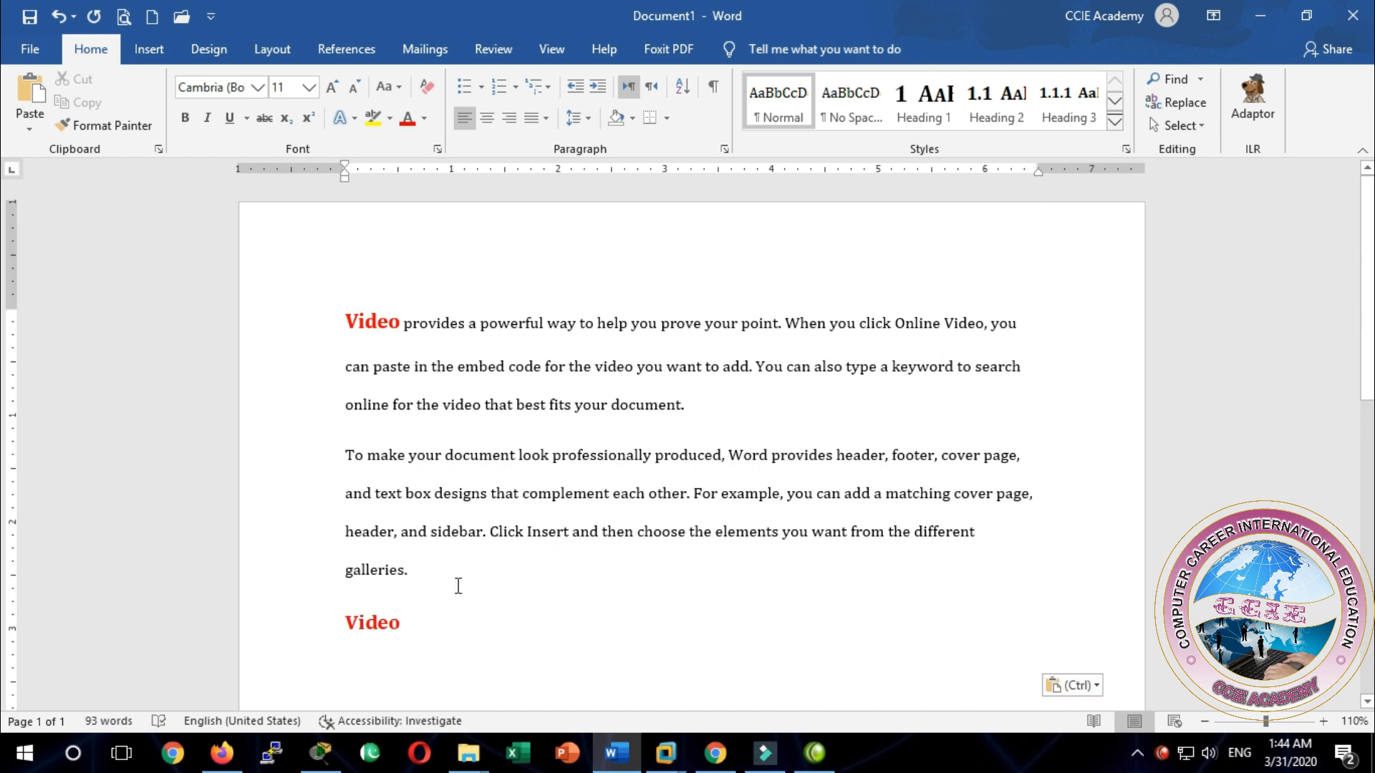
# Replace the pasted "Video" object with a copy pasted through Paste Special as Formatted Text (RTF)
pyautogui.click(377, 641)
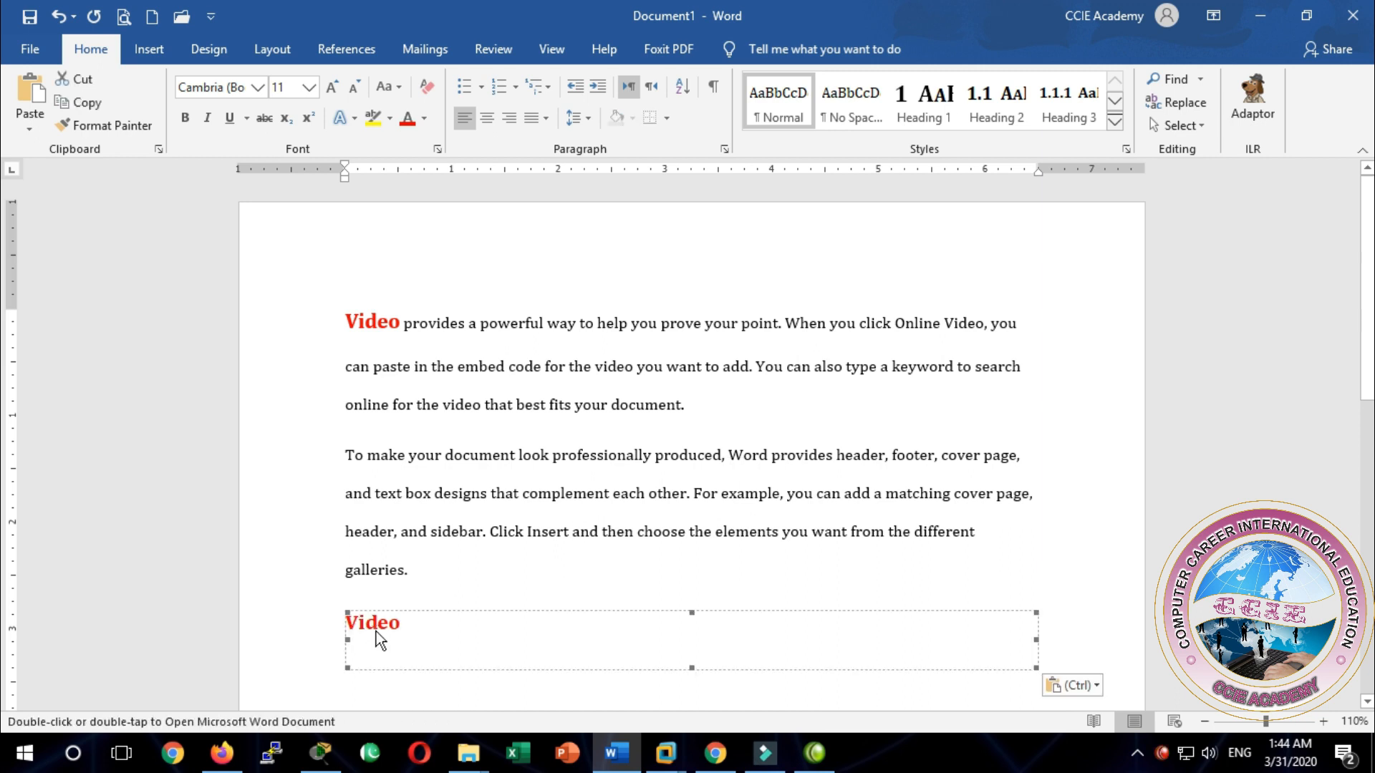
pyautogui.press('Delete')
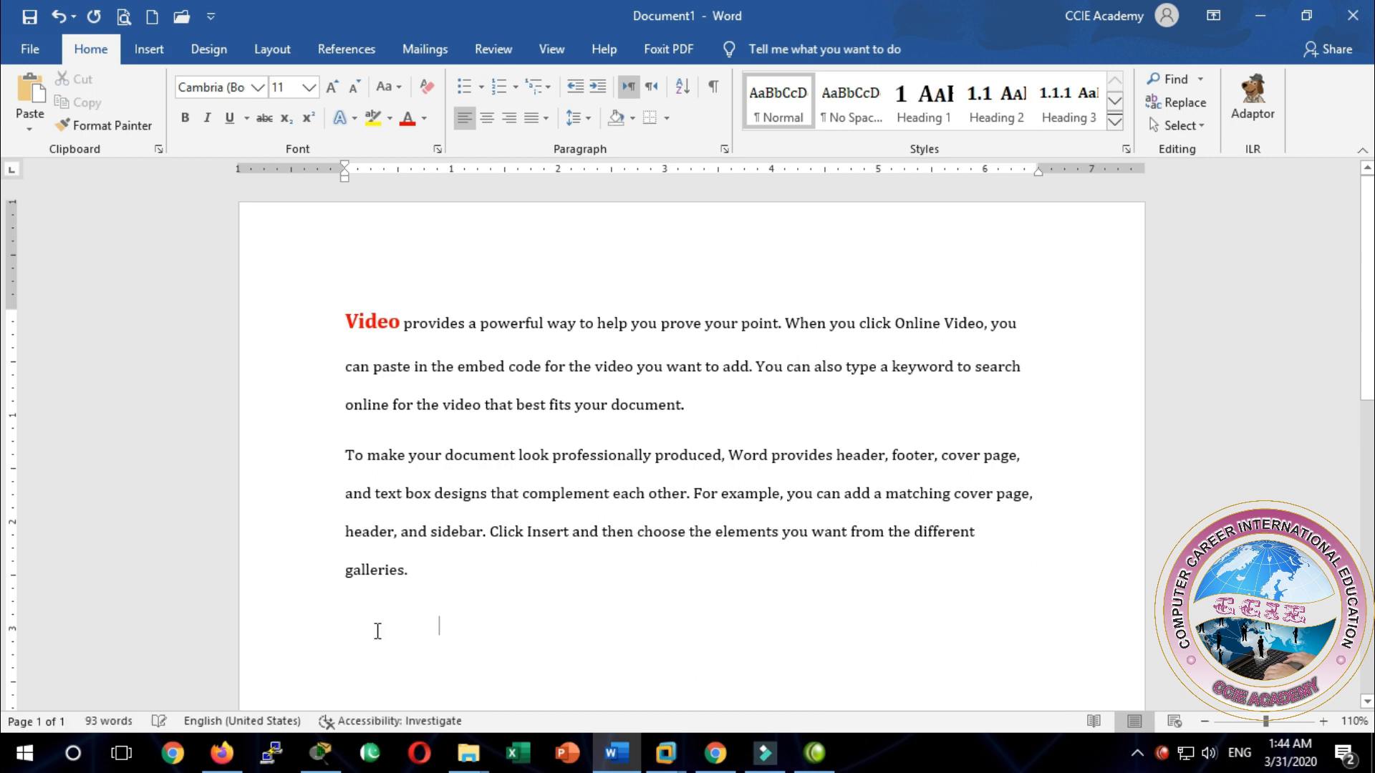
pyautogui.click(30, 135)
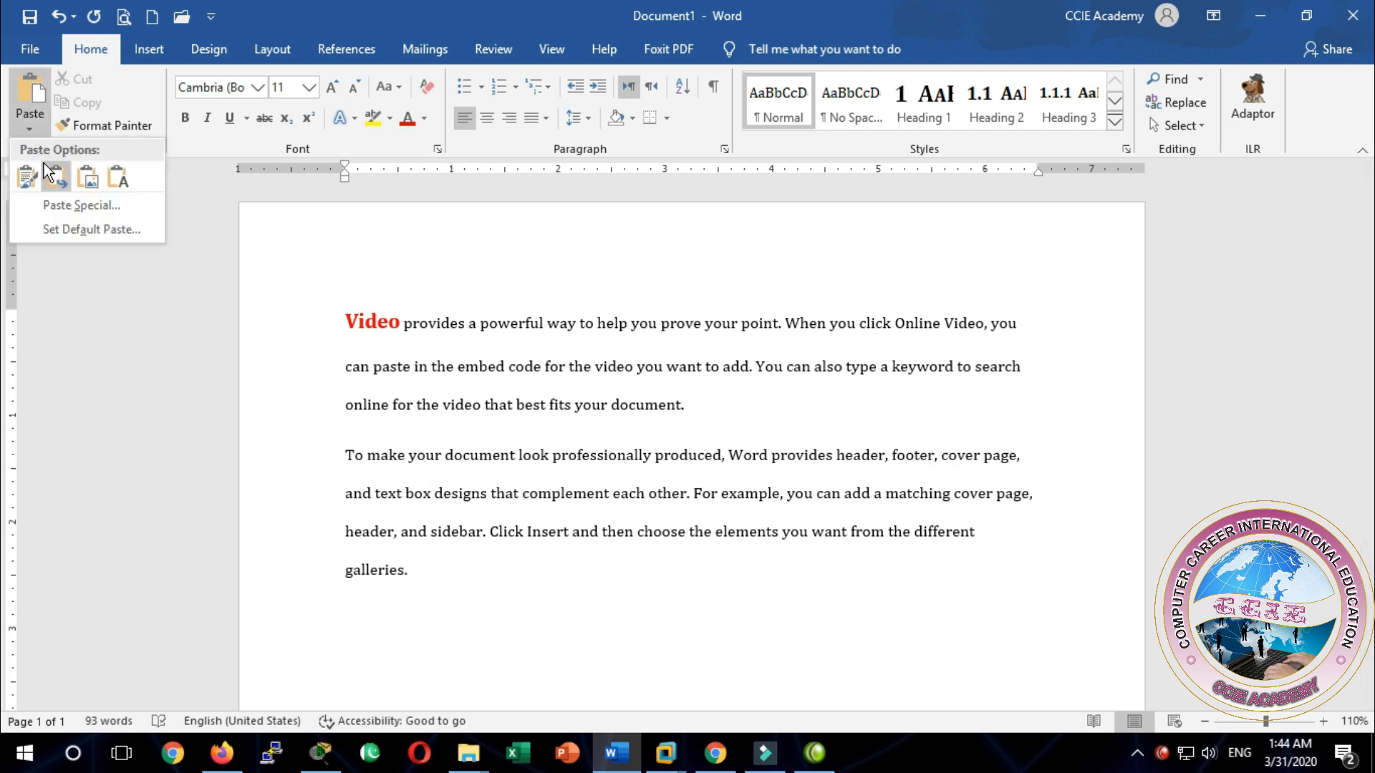
pyautogui.click(49, 200)
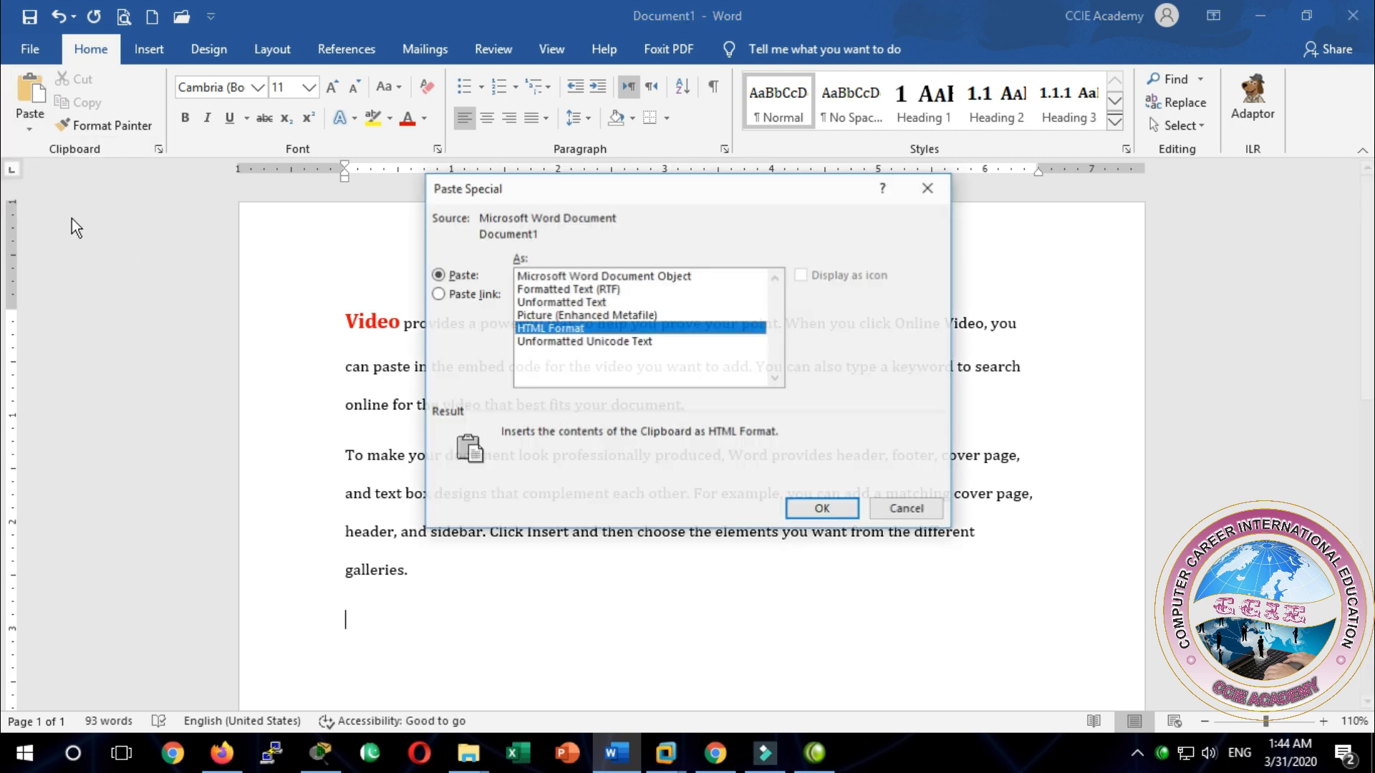
pyautogui.click(553, 290)
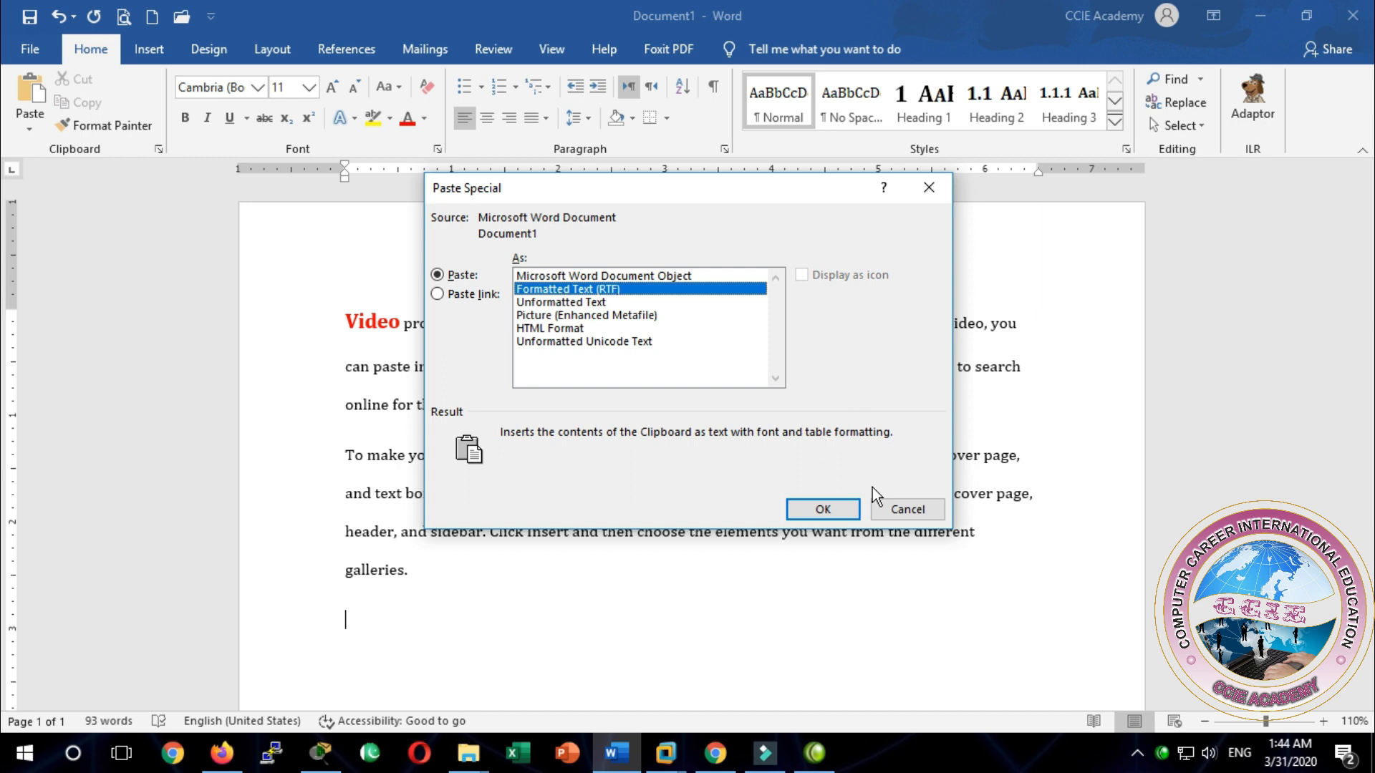
pyautogui.click(820, 508)
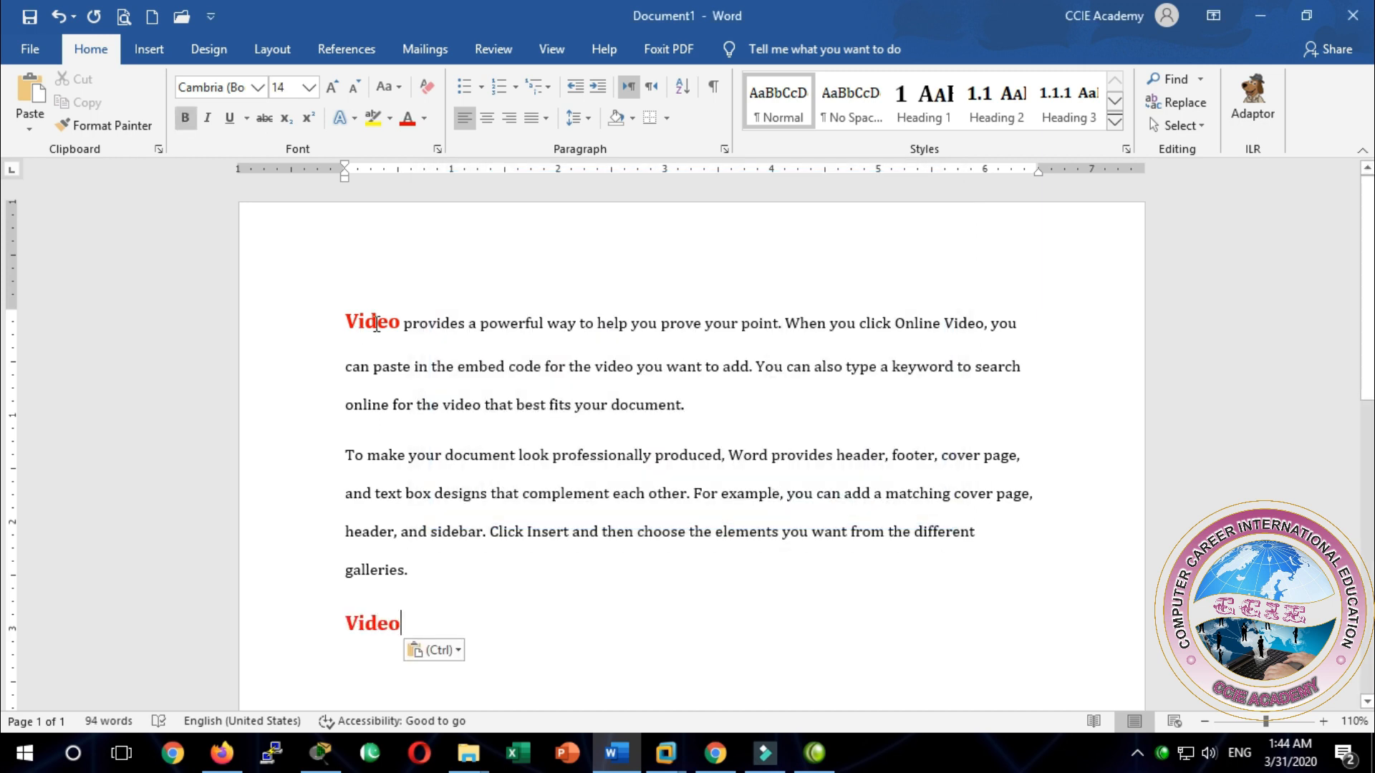
# Replace the formatted "Video" on the last line with a copy pasted through Paste Special as Unformatted Text
pyautogui.moveTo(412, 627); pyautogui.dragTo(341, 631)
pyautogui.press('super+c')
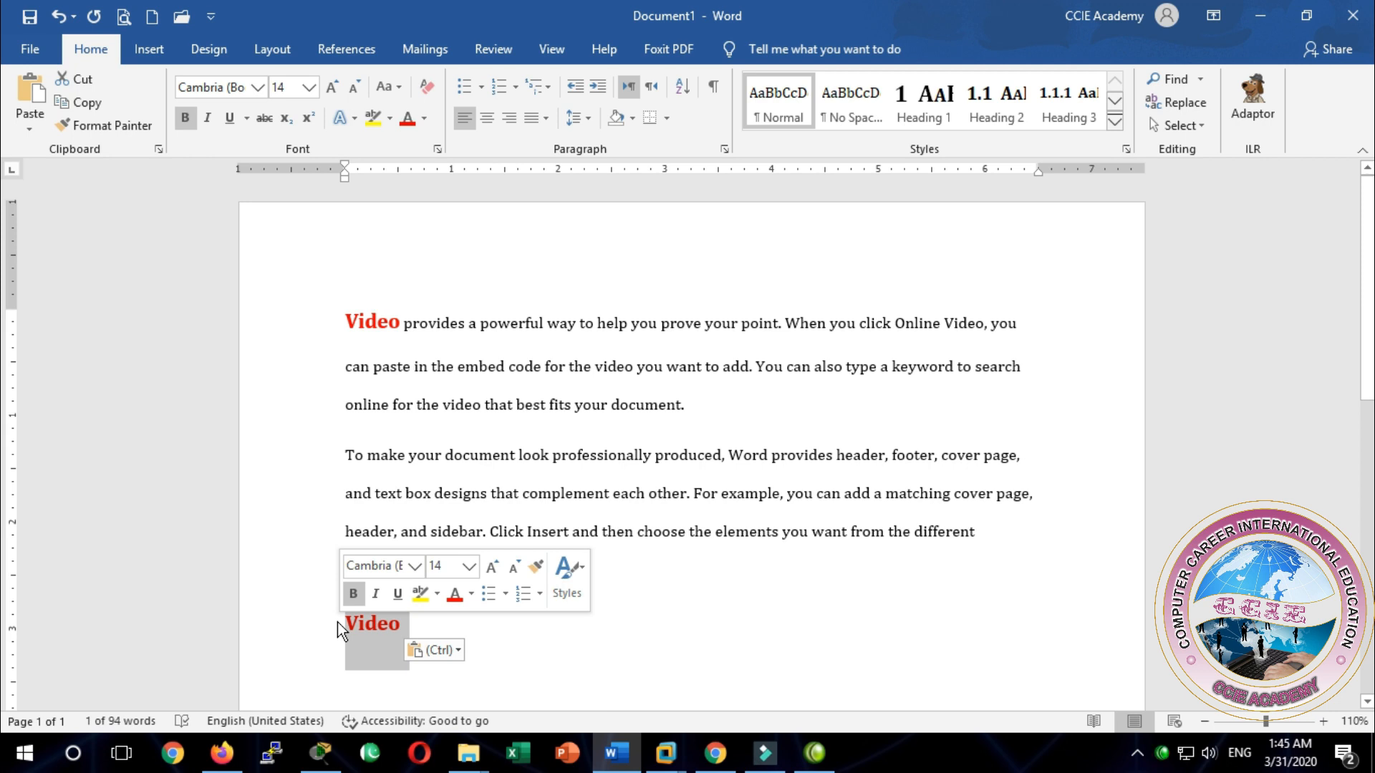
pyautogui.press('Delete')
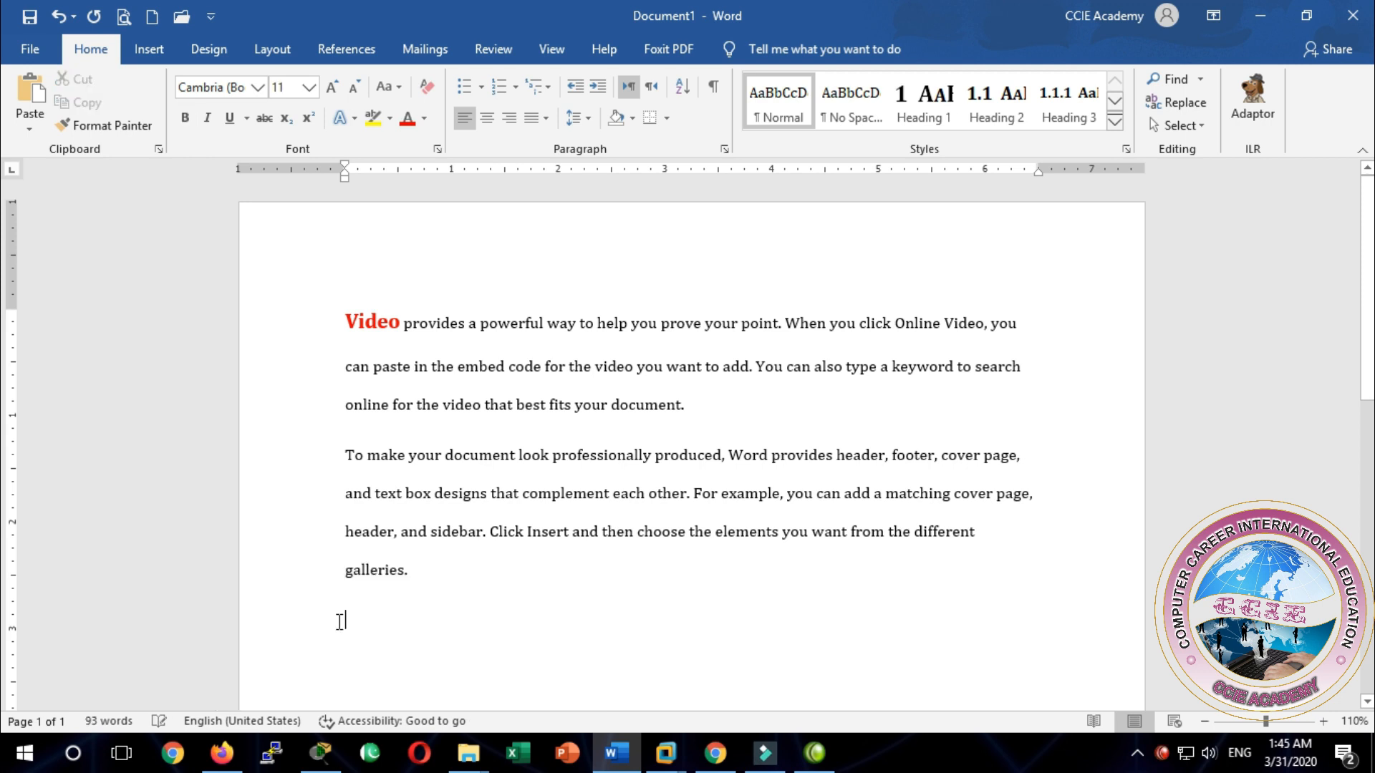
pyautogui.click(27, 130)
pyautogui.click(69, 206)
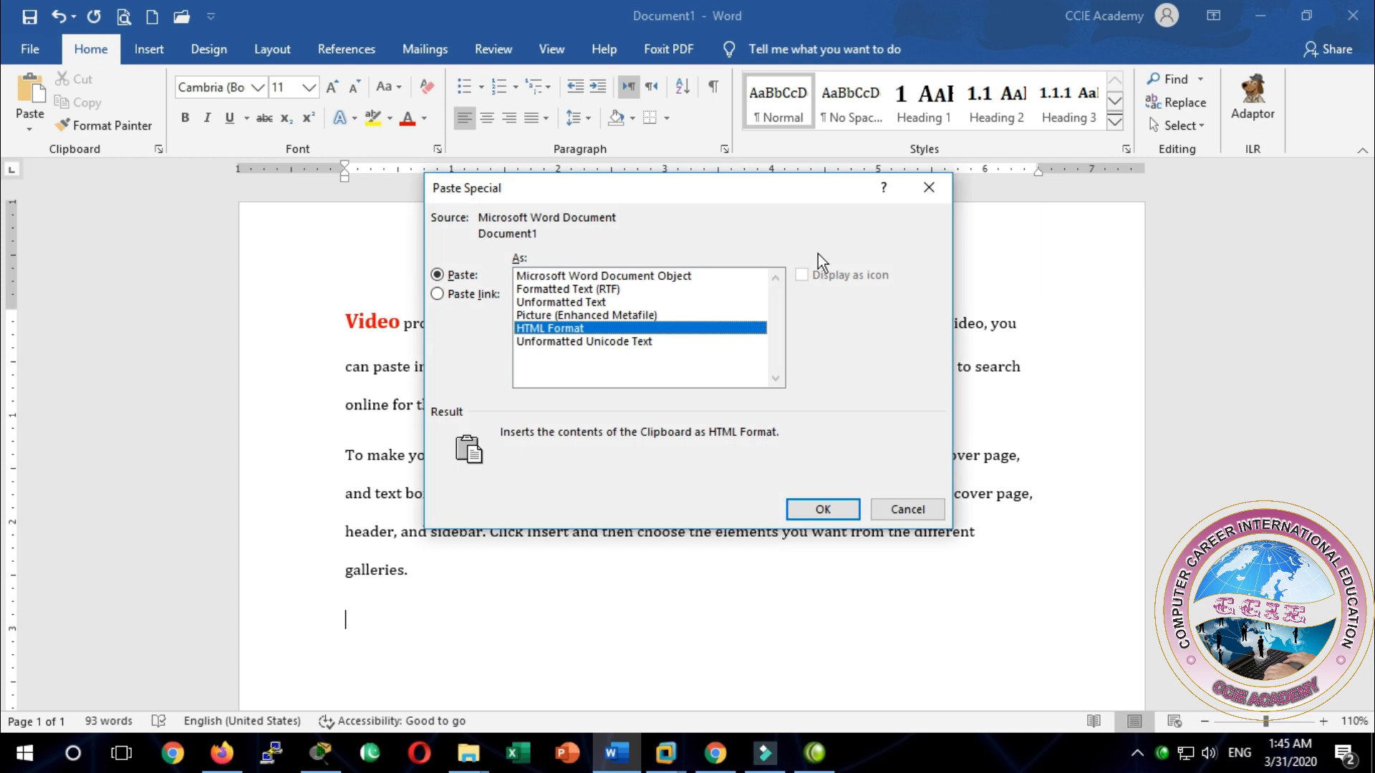
pyautogui.click(642, 301)
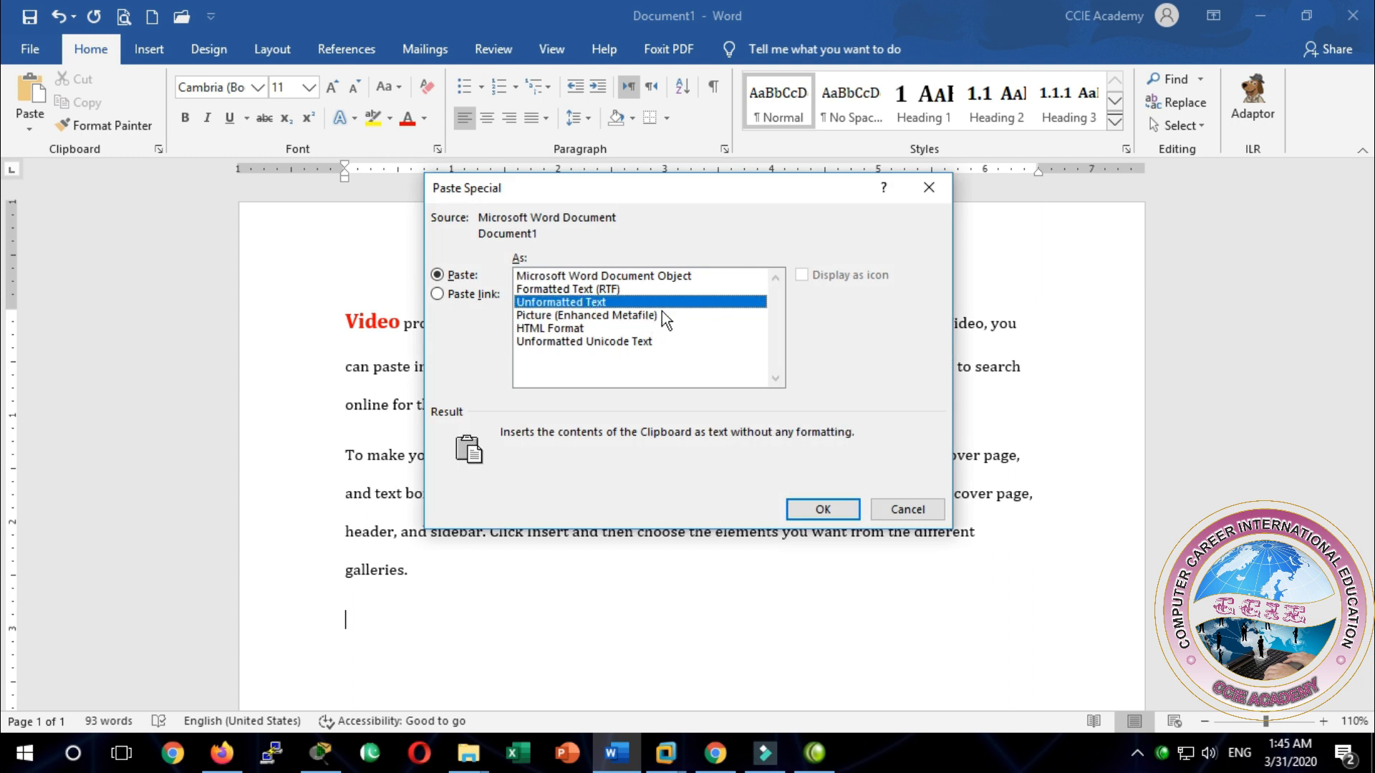
pyautogui.click(816, 510)
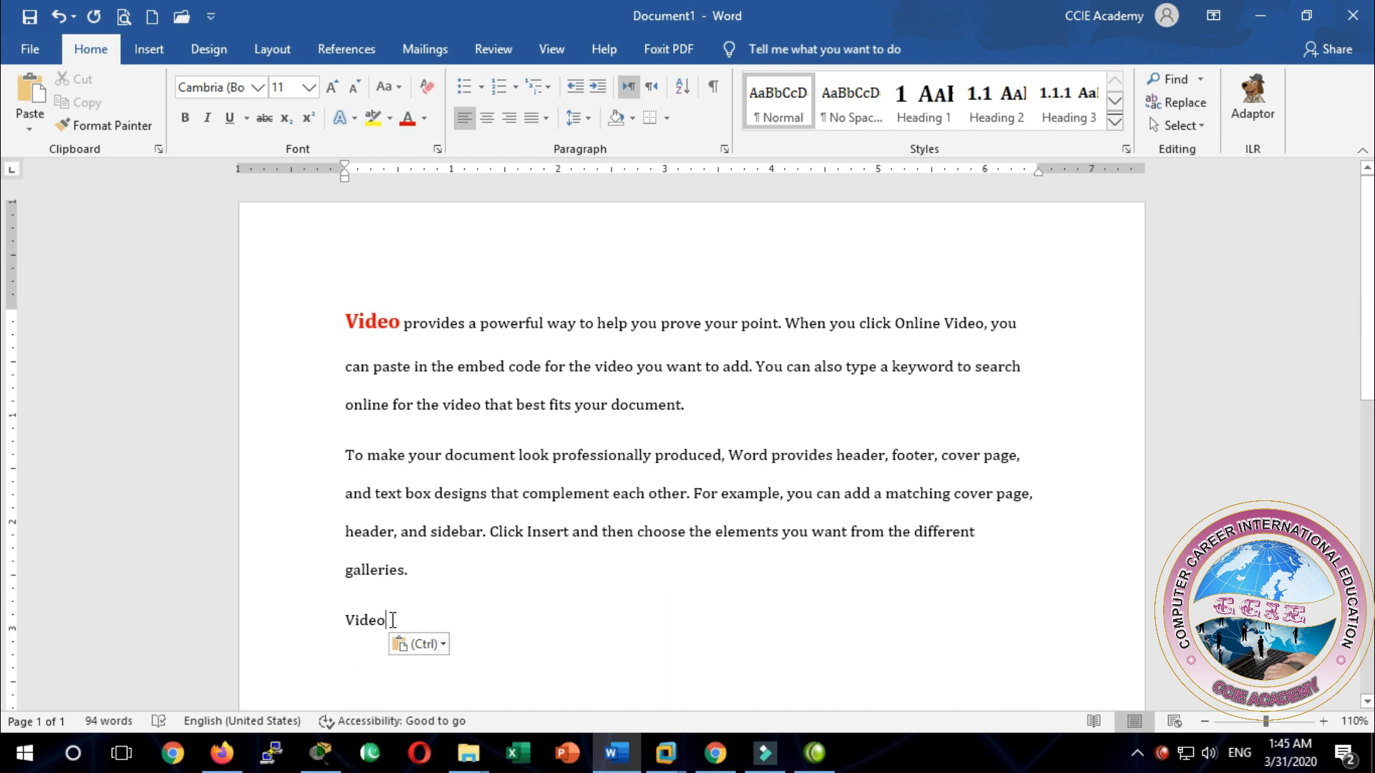
# Delete the unformatted "Video" together with its line below the second paragraph
pyautogui.doubleClick(365, 620)
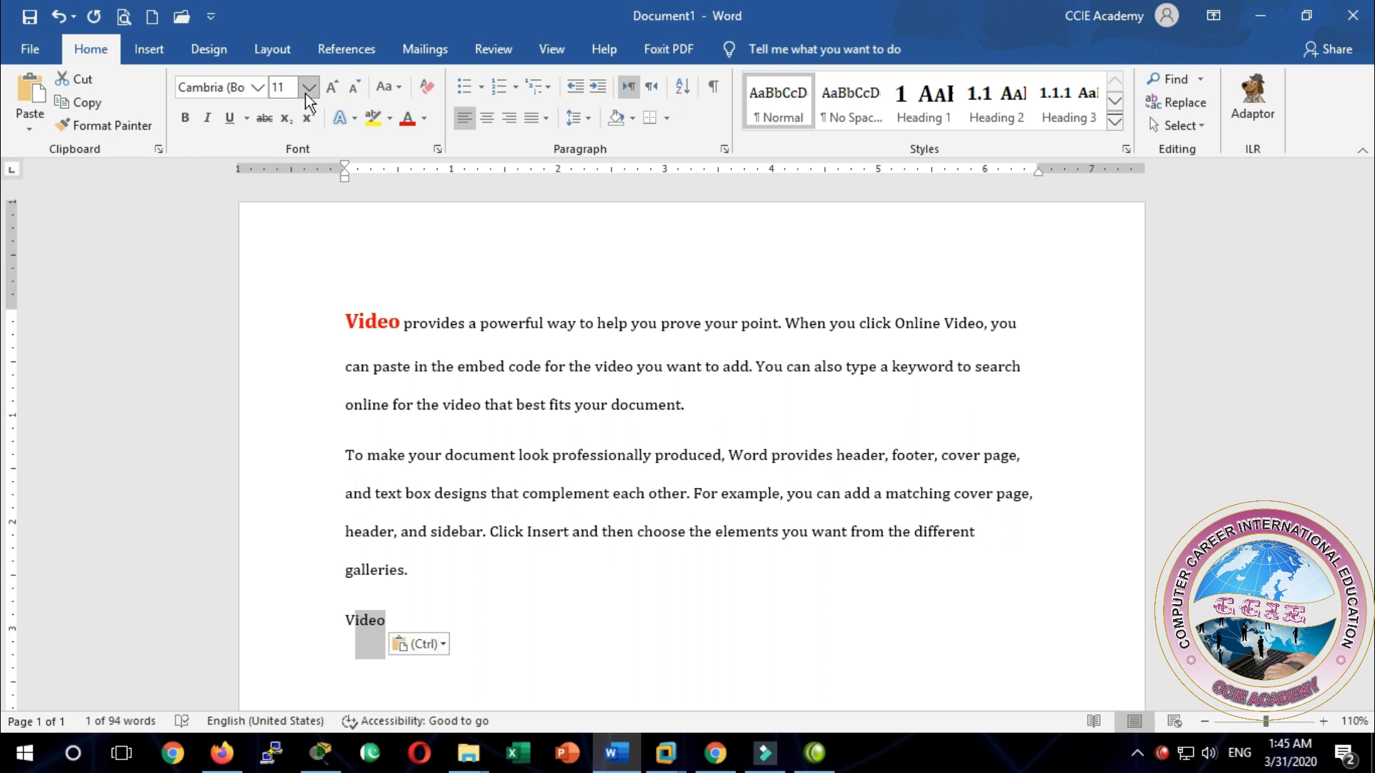
pyautogui.click(429, 606)
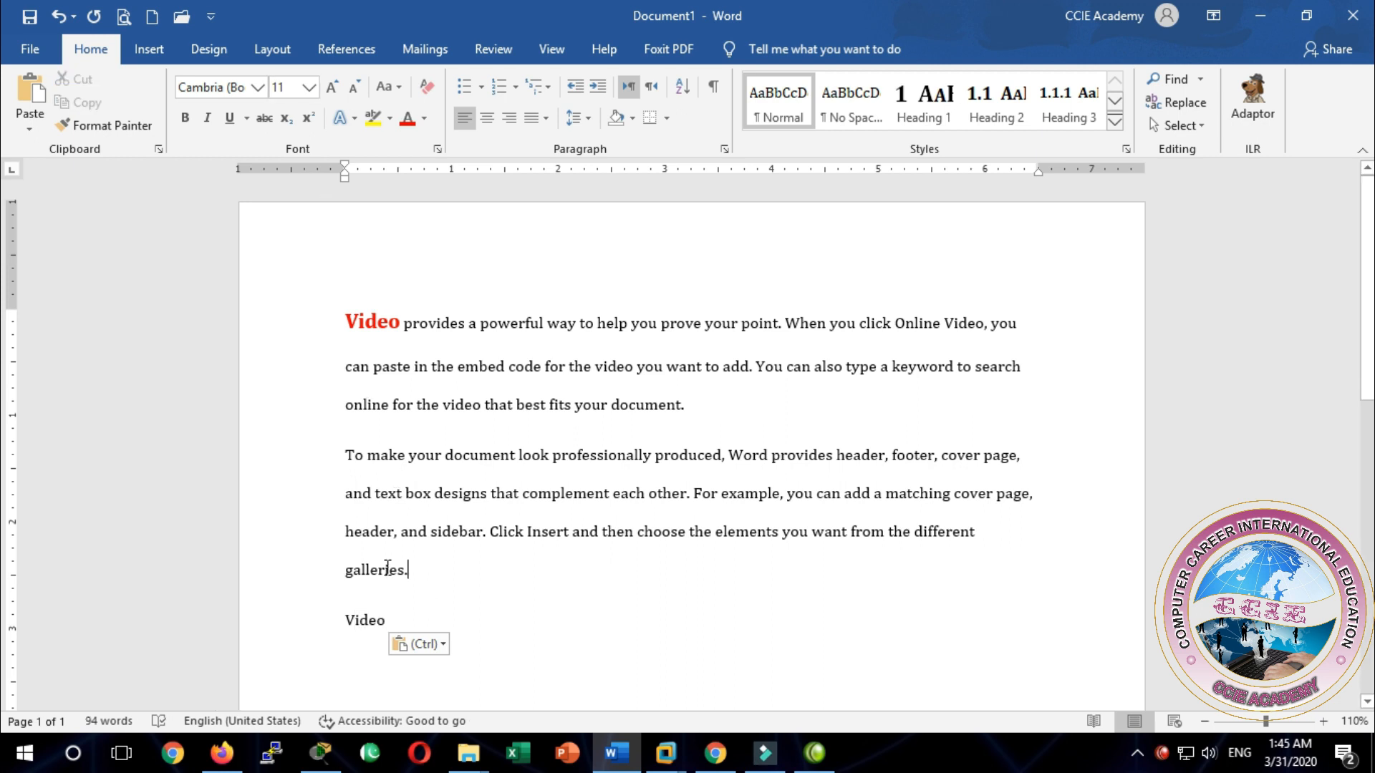
pyautogui.moveTo(396, 620); pyautogui.dragTo(346, 621)
pyautogui.press('super+c')
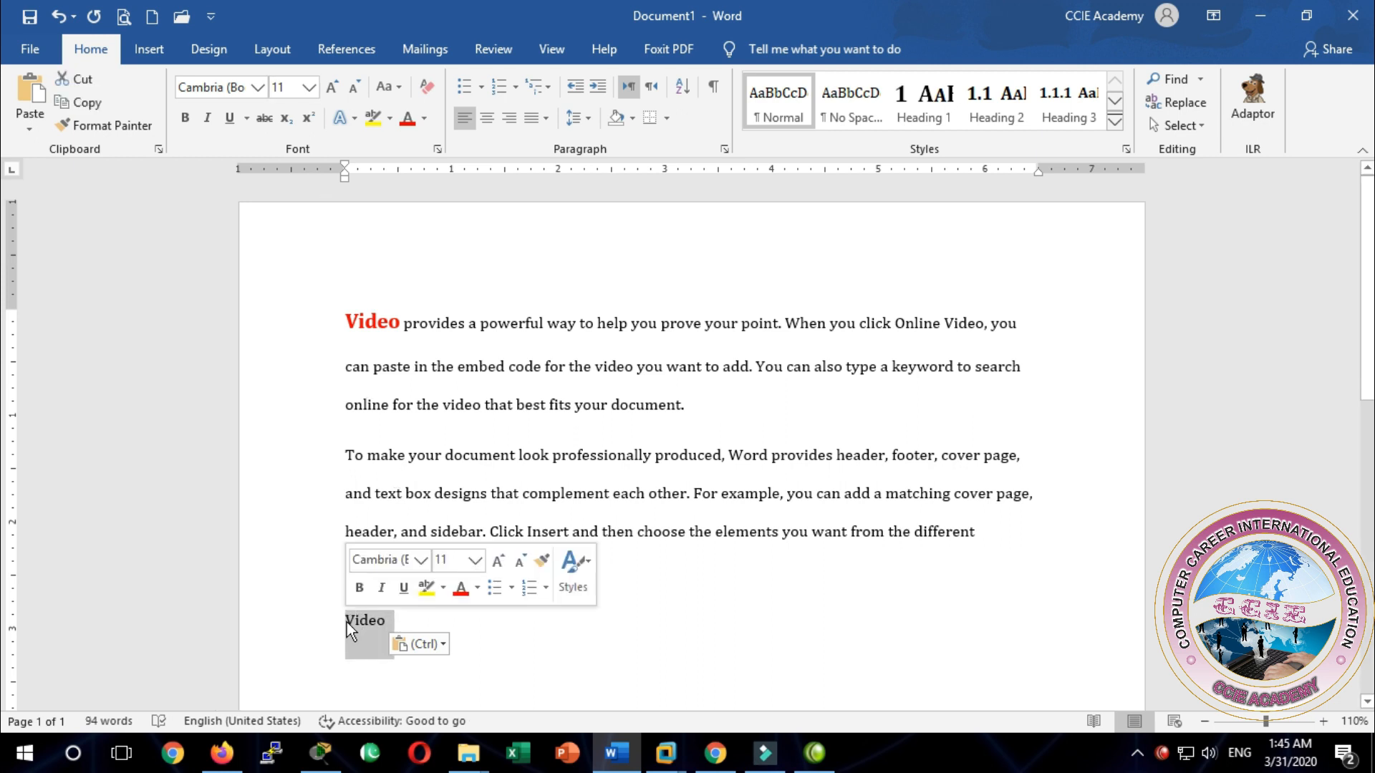
pyautogui.press('BackSpace')
pyautogui.press('BackSpace')
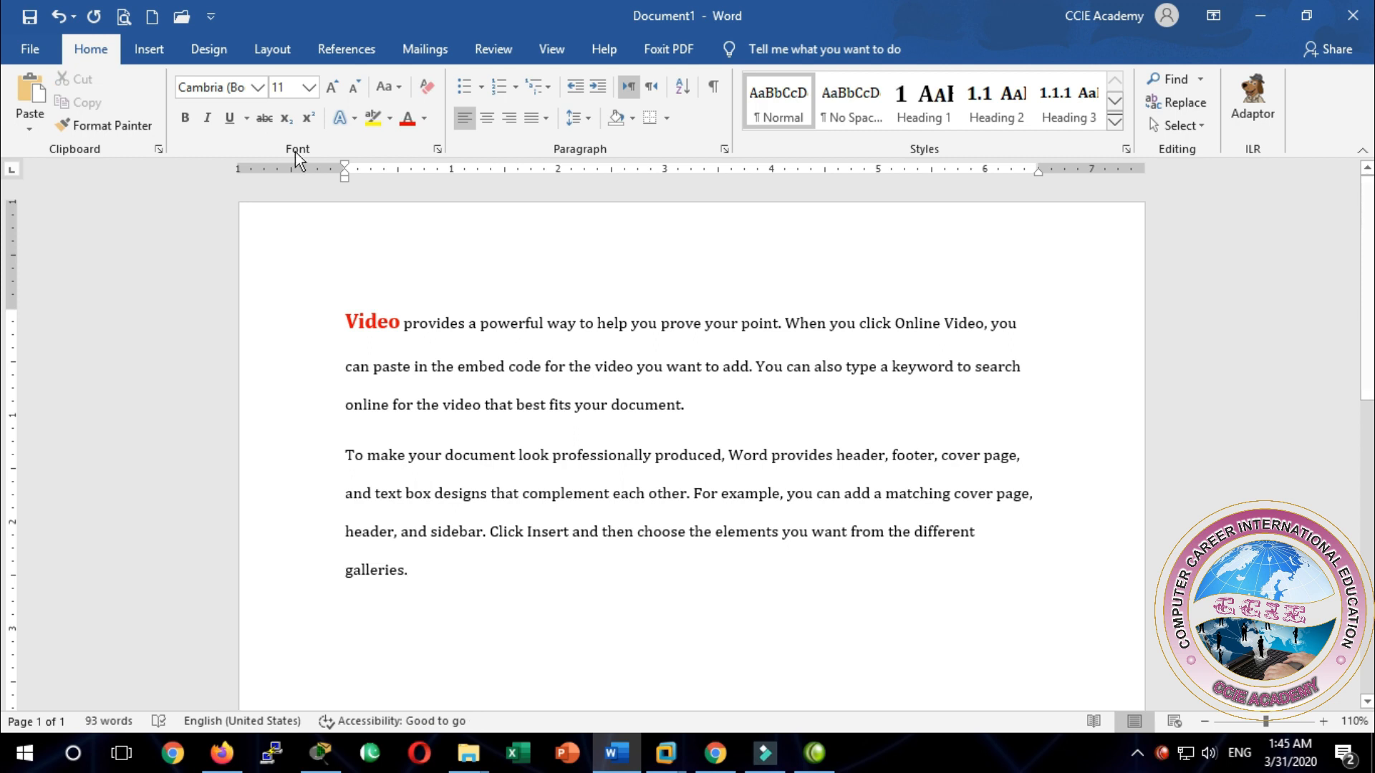
# Try pasting the copied "Video" as an HTML Format link directly after "galleries.", and undo the paste
pyautogui.click(31, 130)
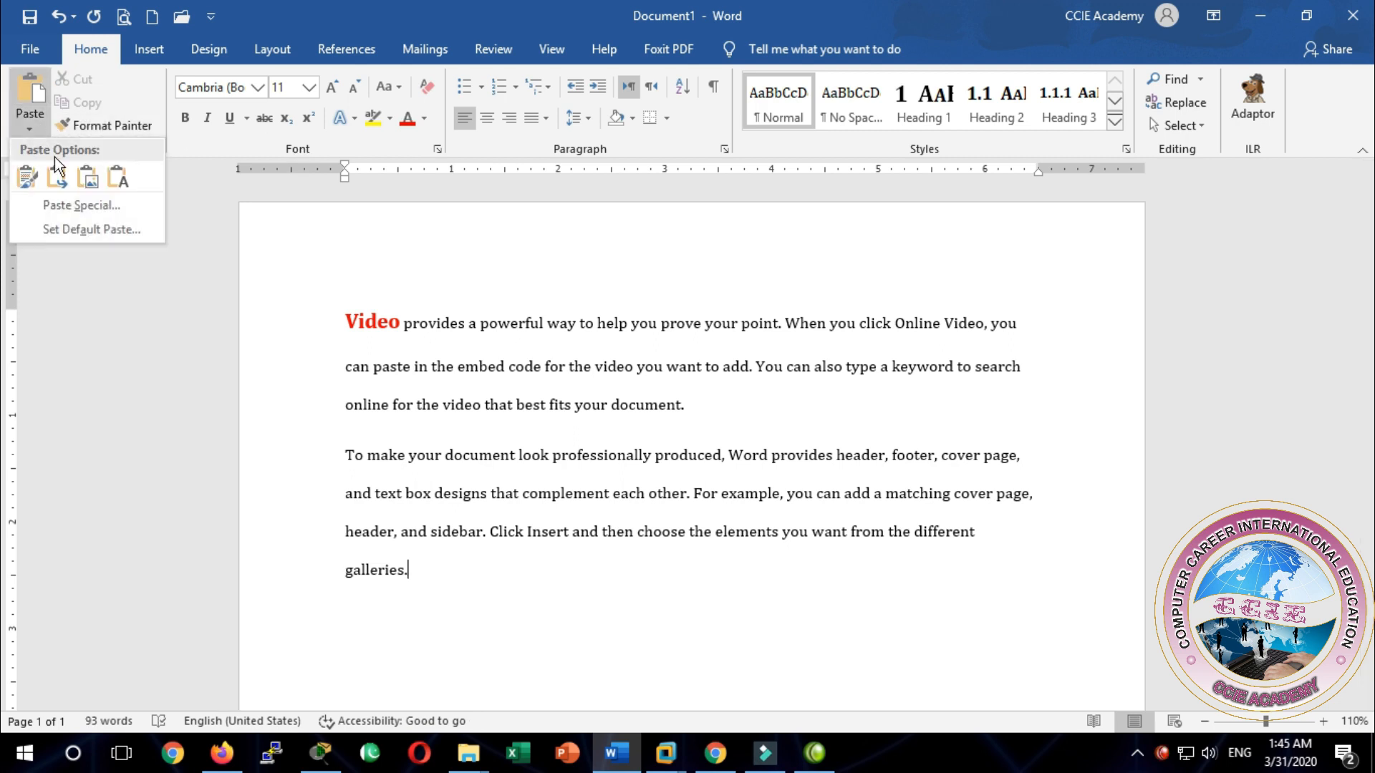
pyautogui.click(63, 205)
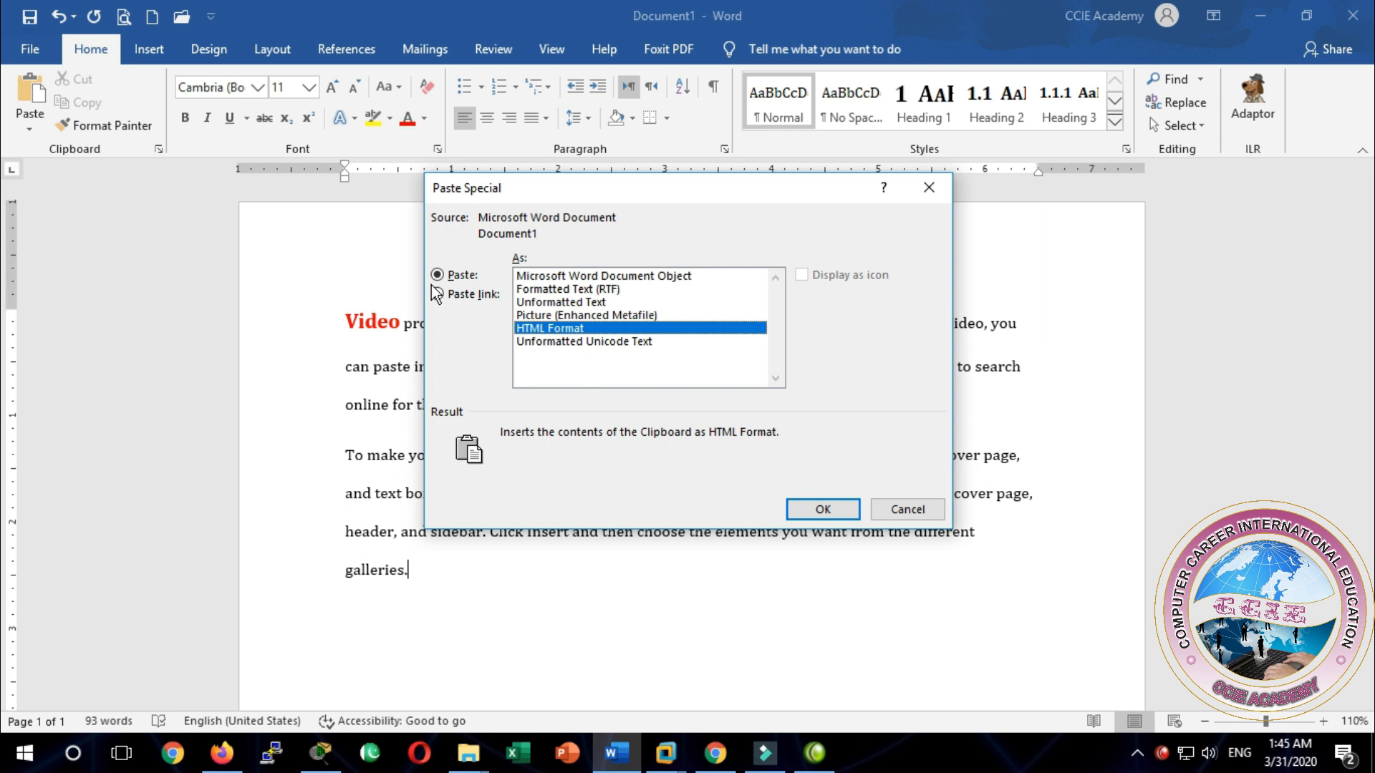
pyautogui.click(455, 304)
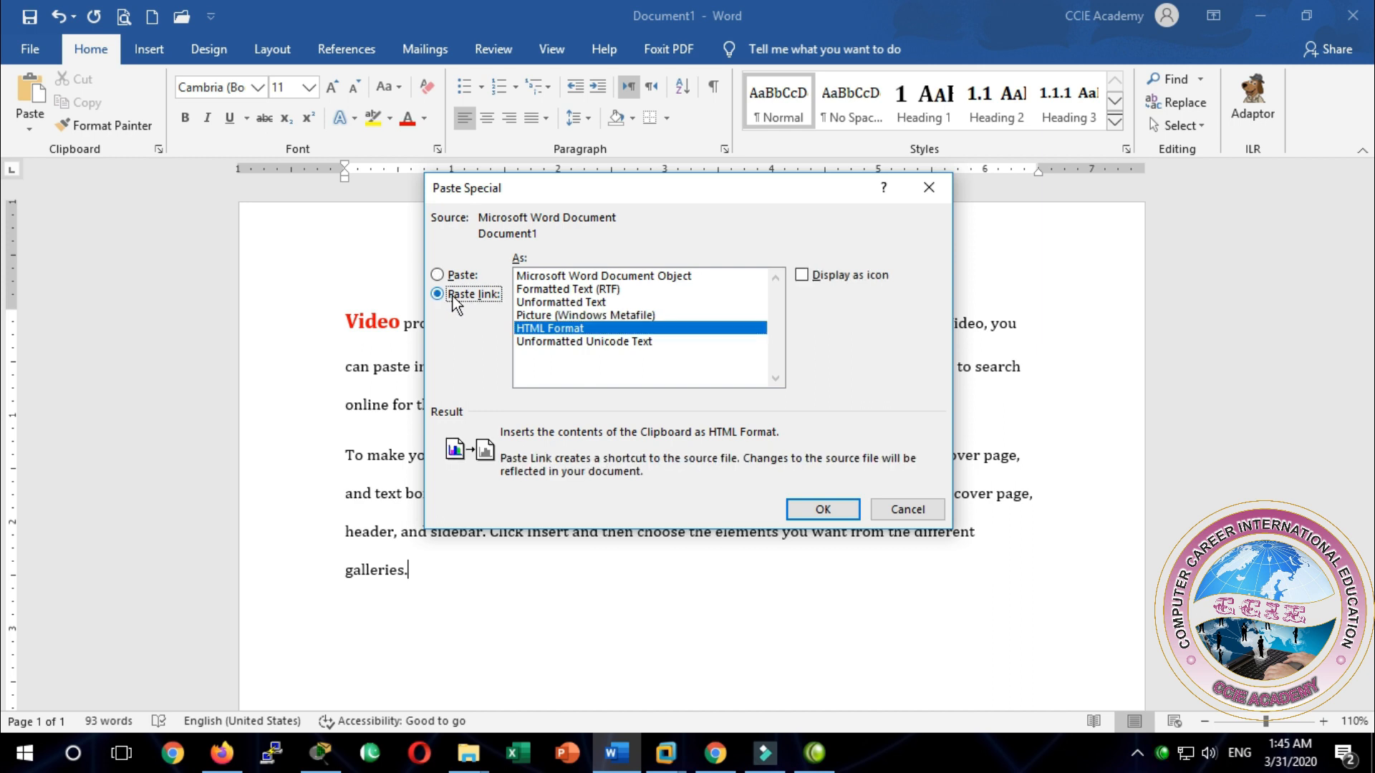
pyautogui.click(824, 510)
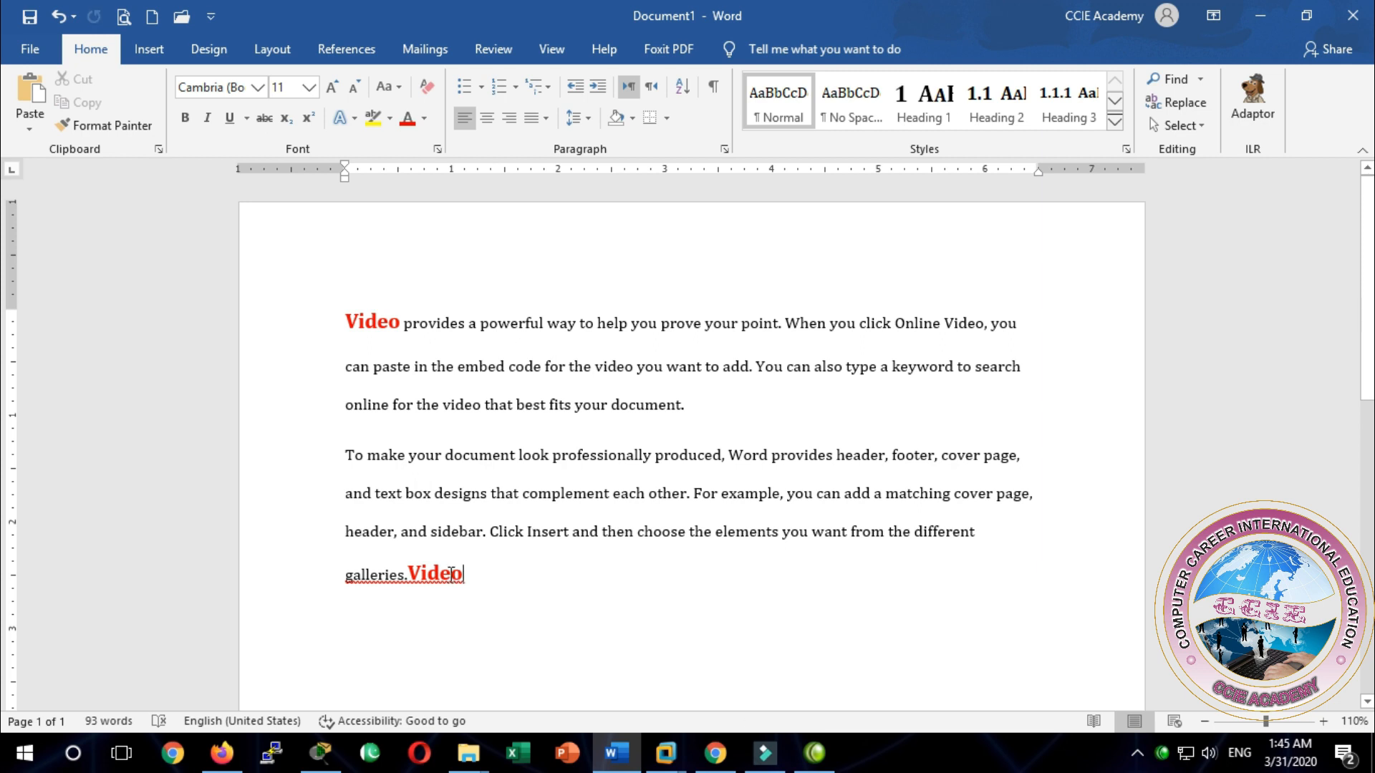
pyautogui.hotkey('ctrl', 'z')
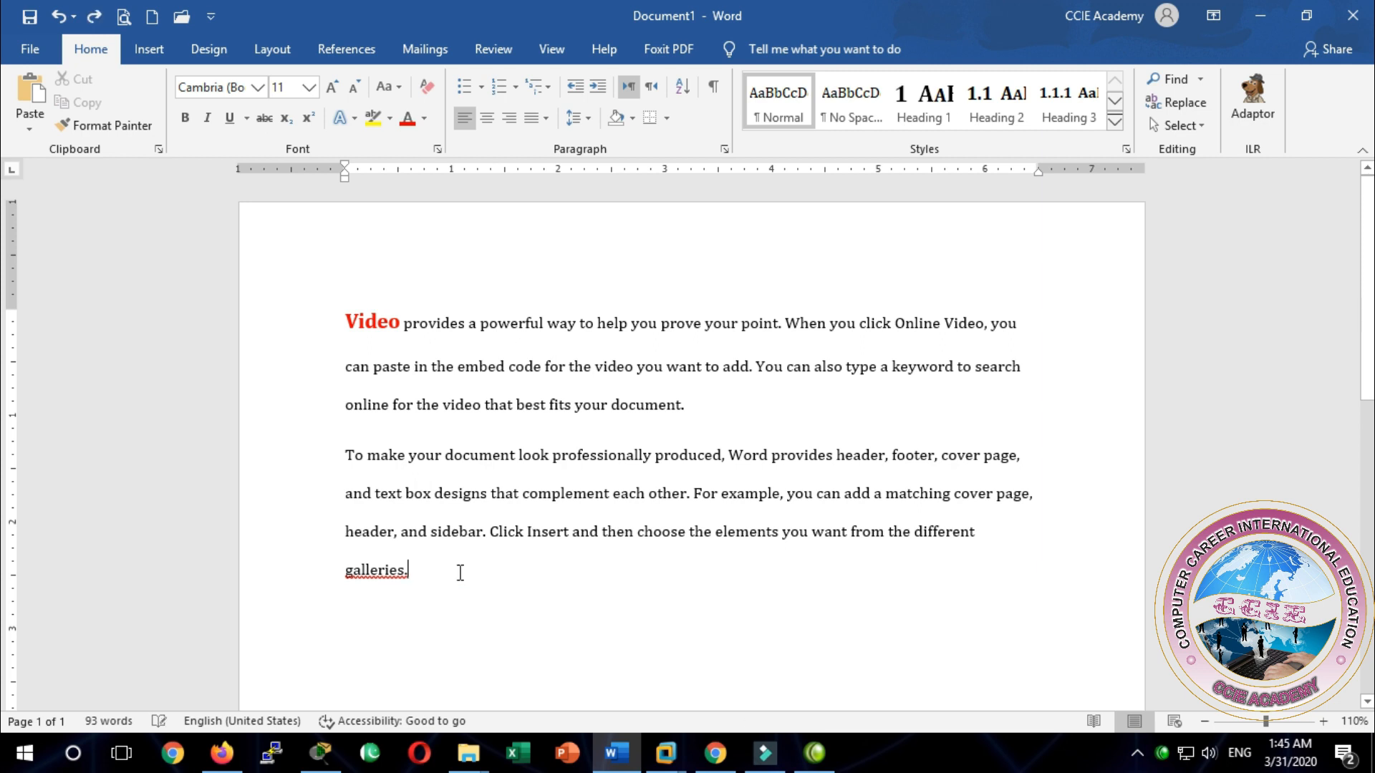
# Paste the copied "Video" on a new line below the second paragraph as a link in HTML Format
pyautogui.press('Return')
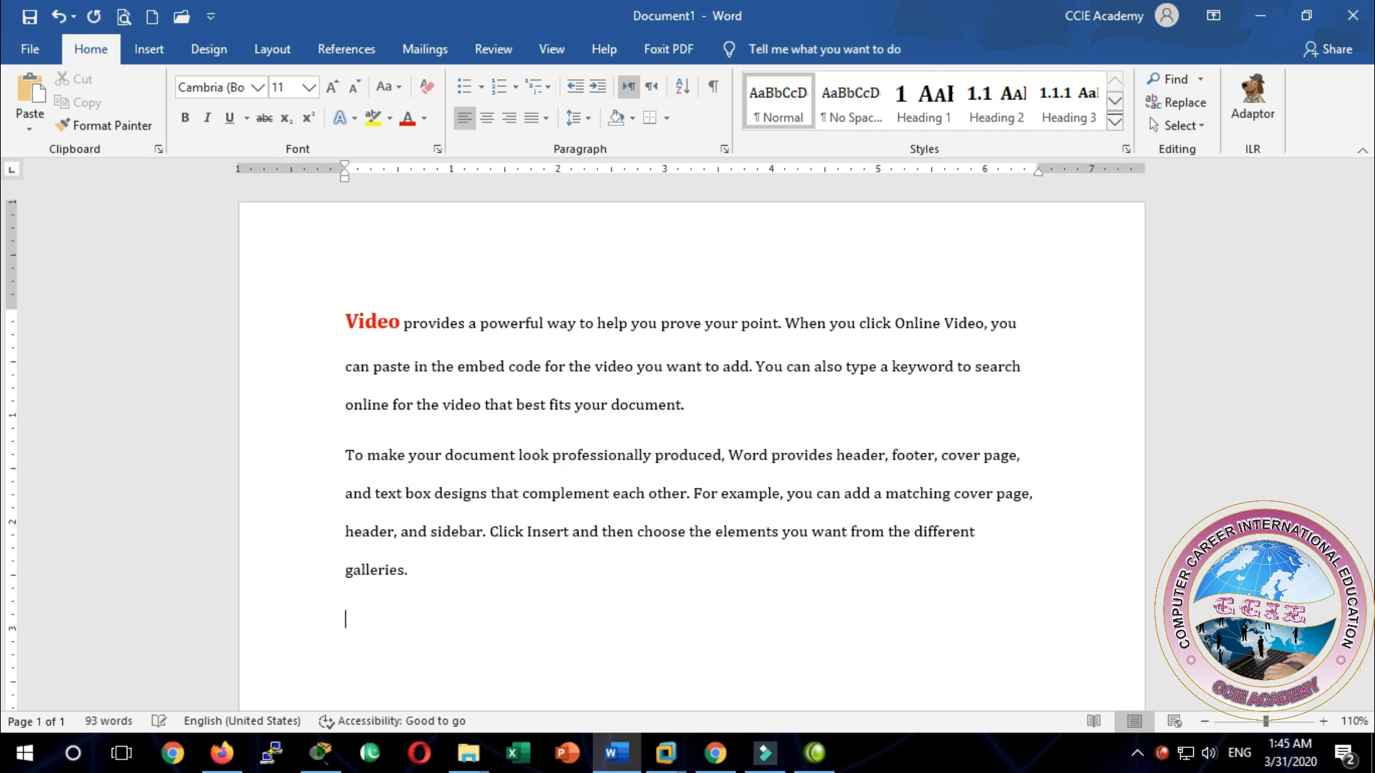
pyautogui.click(33, 133)
pyautogui.click(77, 207)
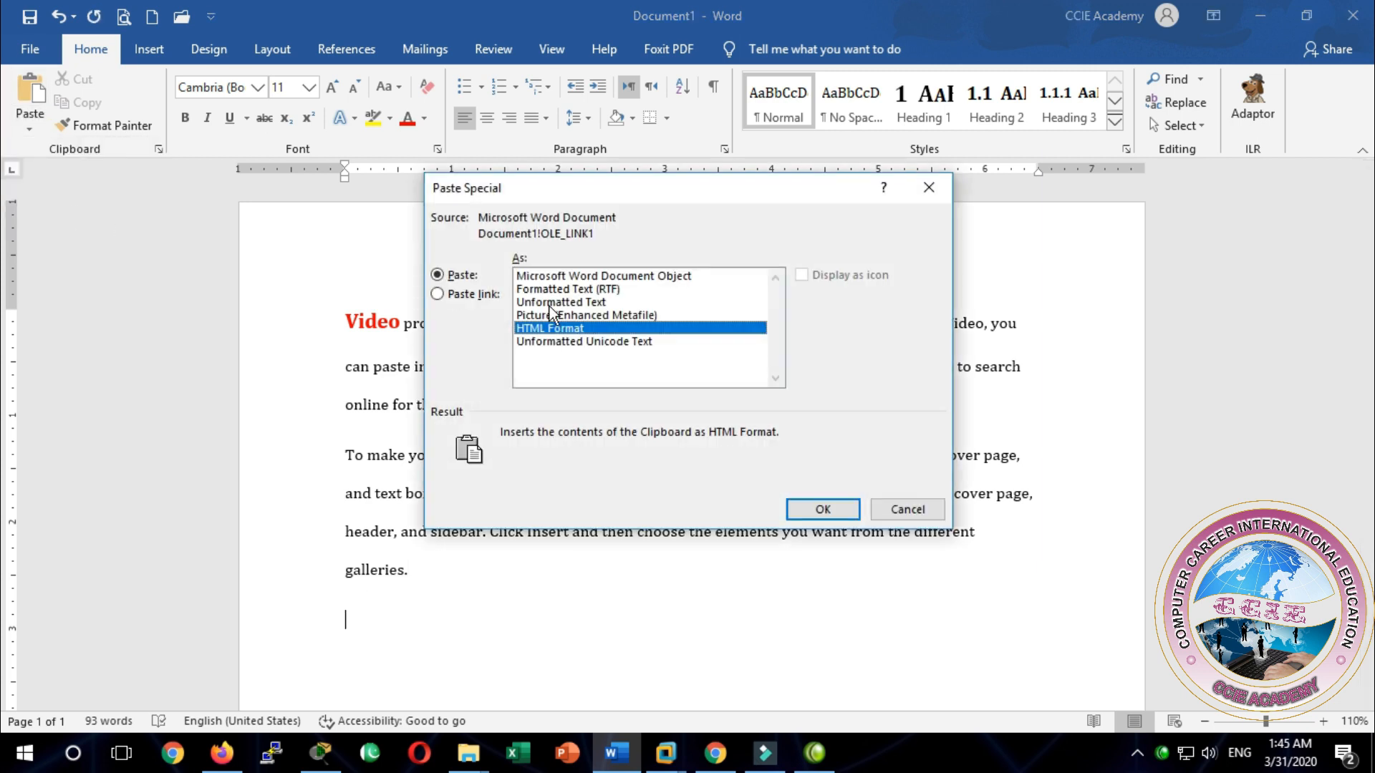
pyautogui.click(475, 295)
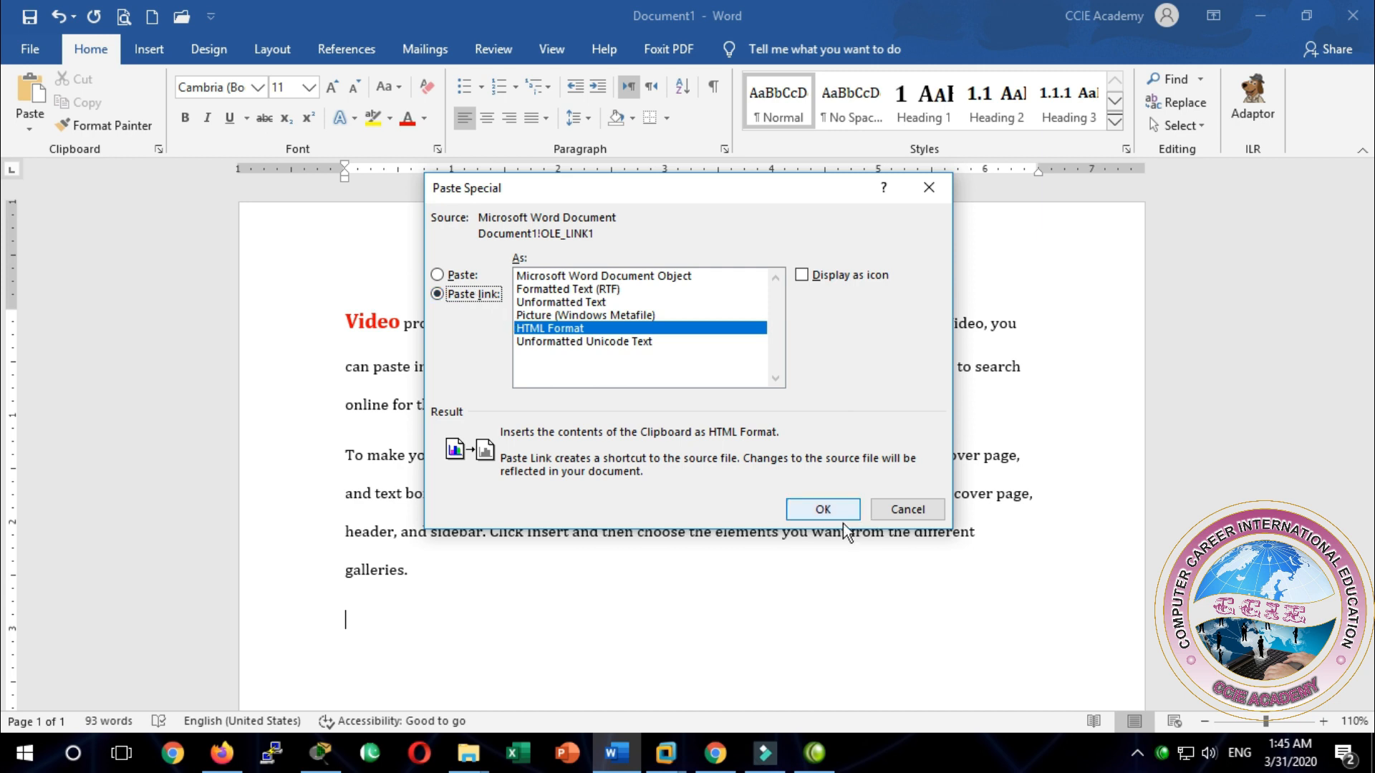
pyautogui.click(823, 509)
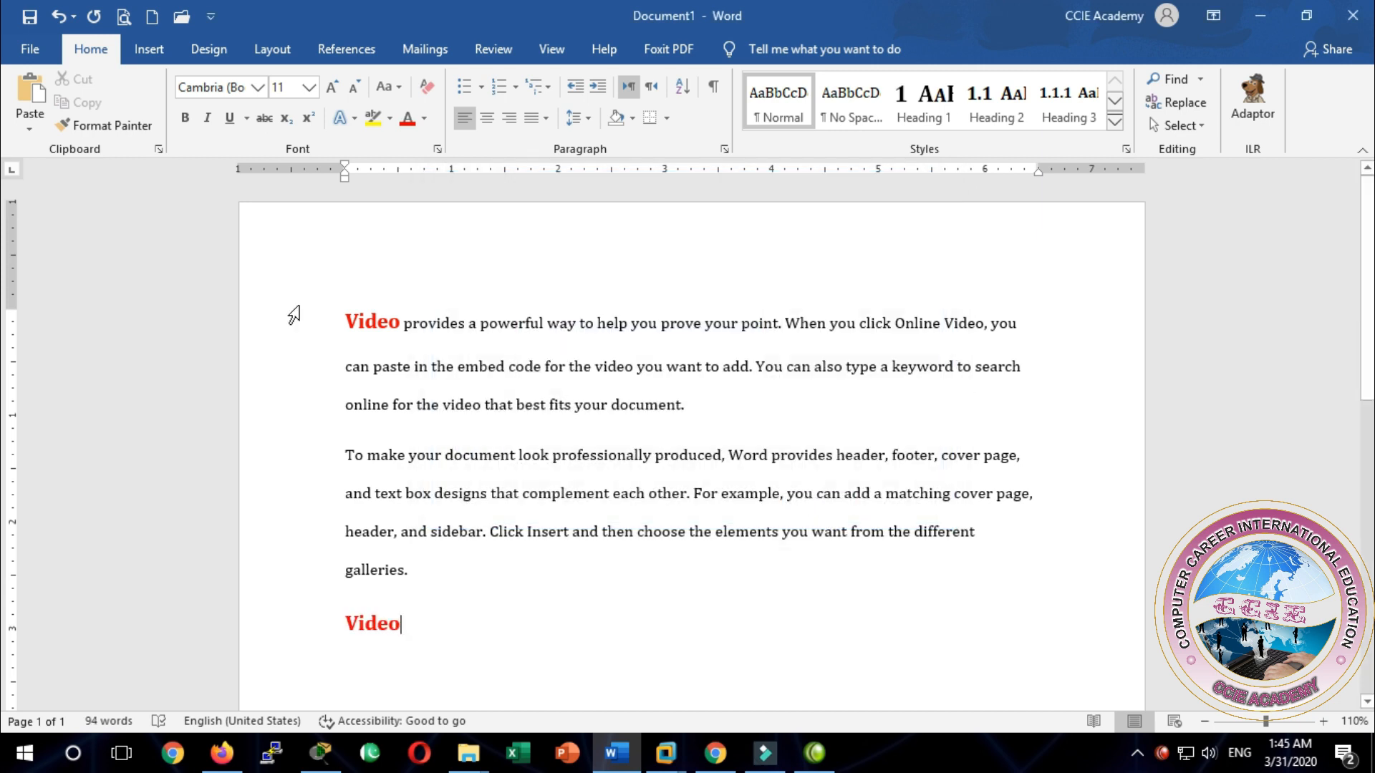
# Color the letter "d" of the first paragraph's opening word "Video" light blue
pyautogui.click(370, 321)
pyautogui.click(402, 628)
pyautogui.moveTo(365, 323); pyautogui.dragTo(377, 325)
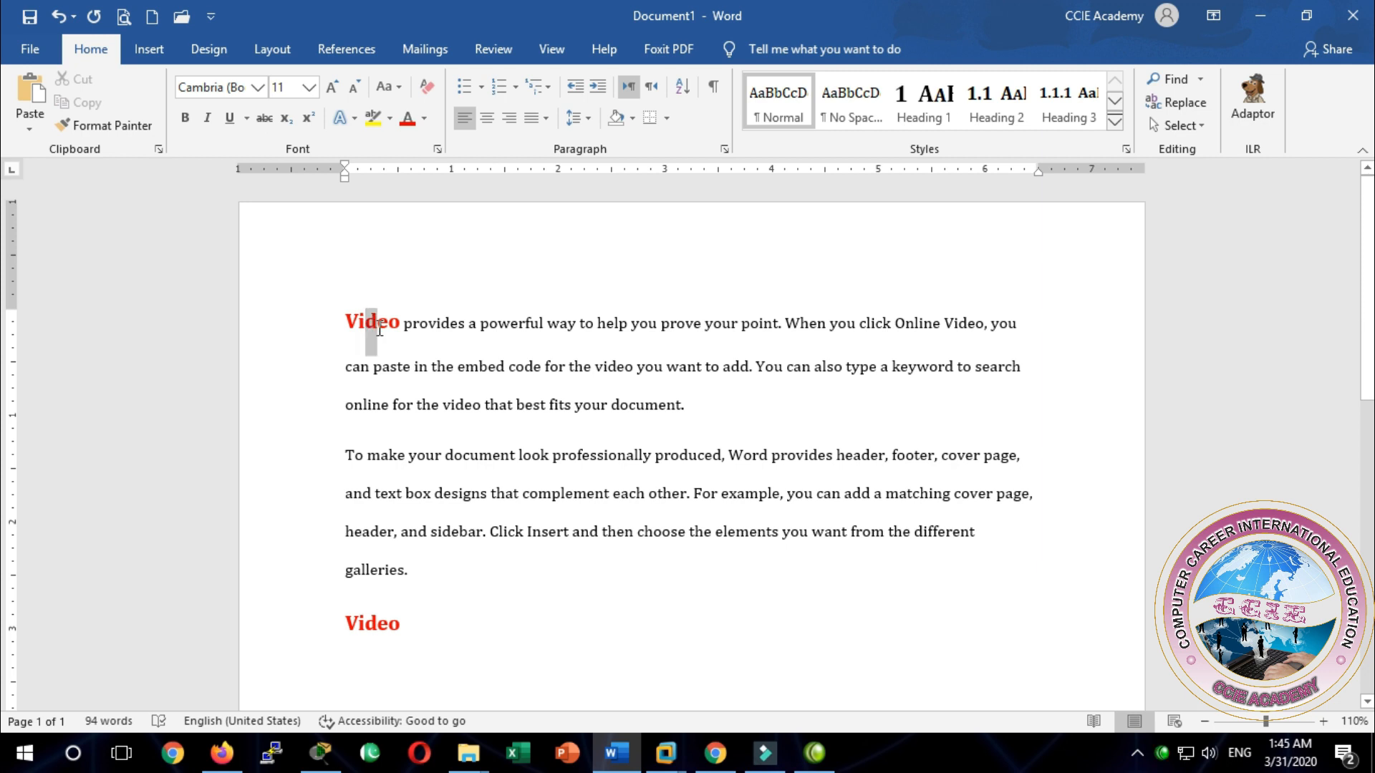
pyautogui.click(427, 120)
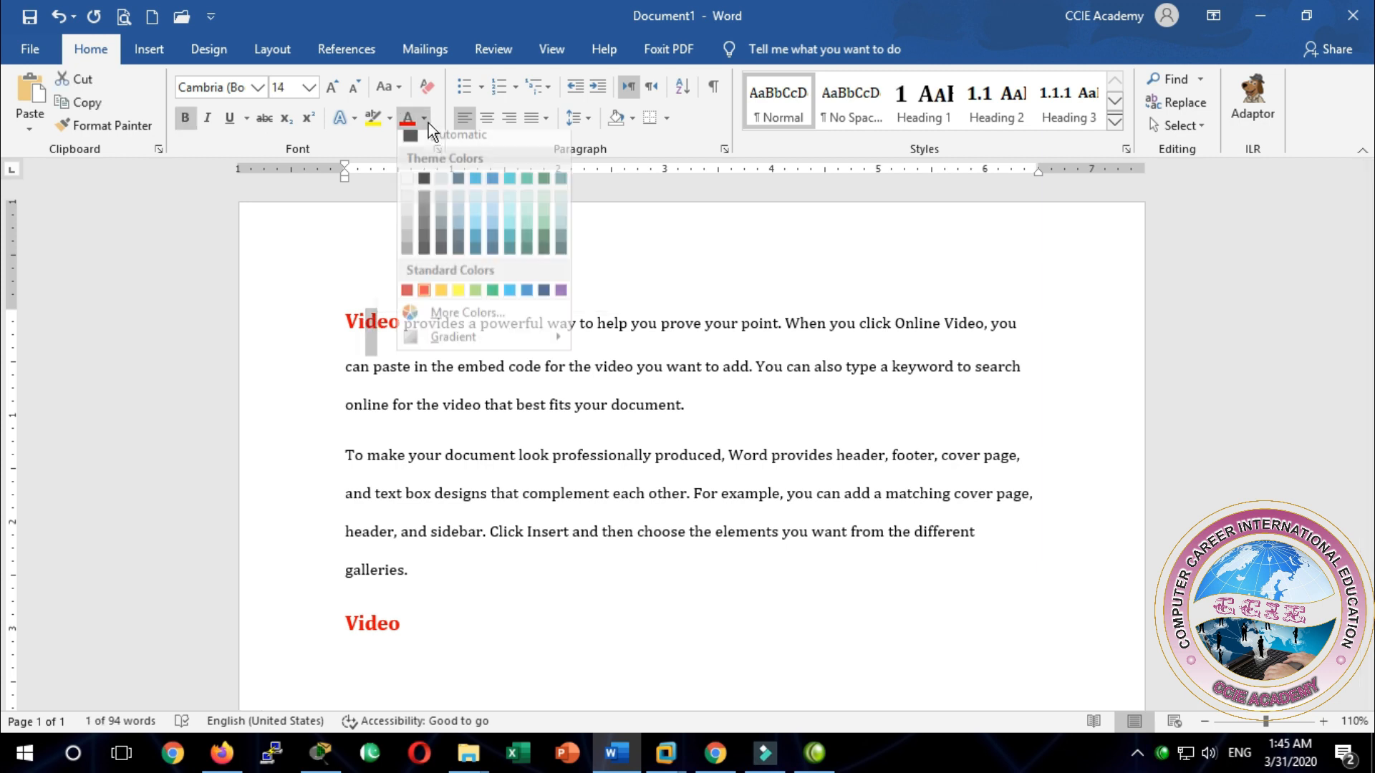
pyautogui.click(510, 299)
pyautogui.click(487, 395)
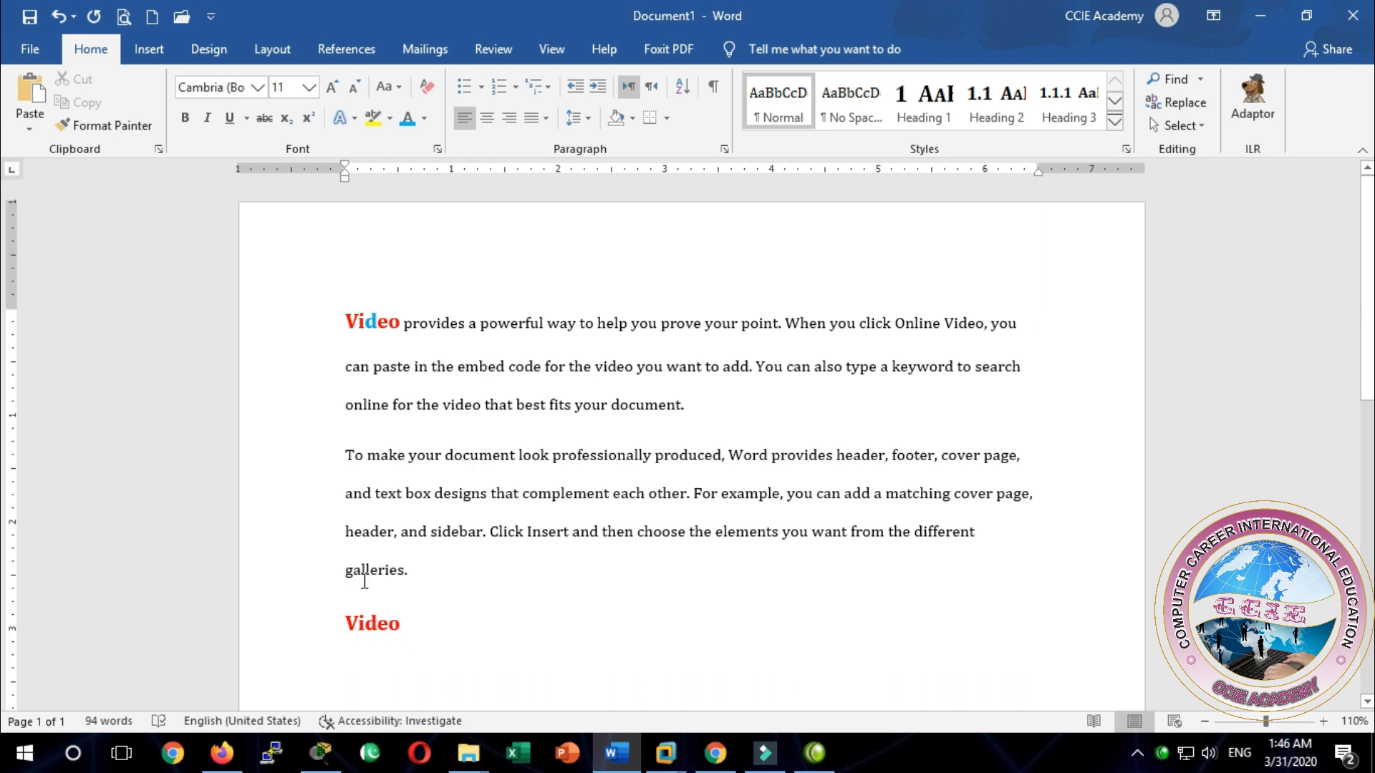
# Insert "123" before the final "o" of the opening word "Video" and place the cursor on a new line below the linked copy
pyautogui.click(395, 324)
pyautogui.write('1232')
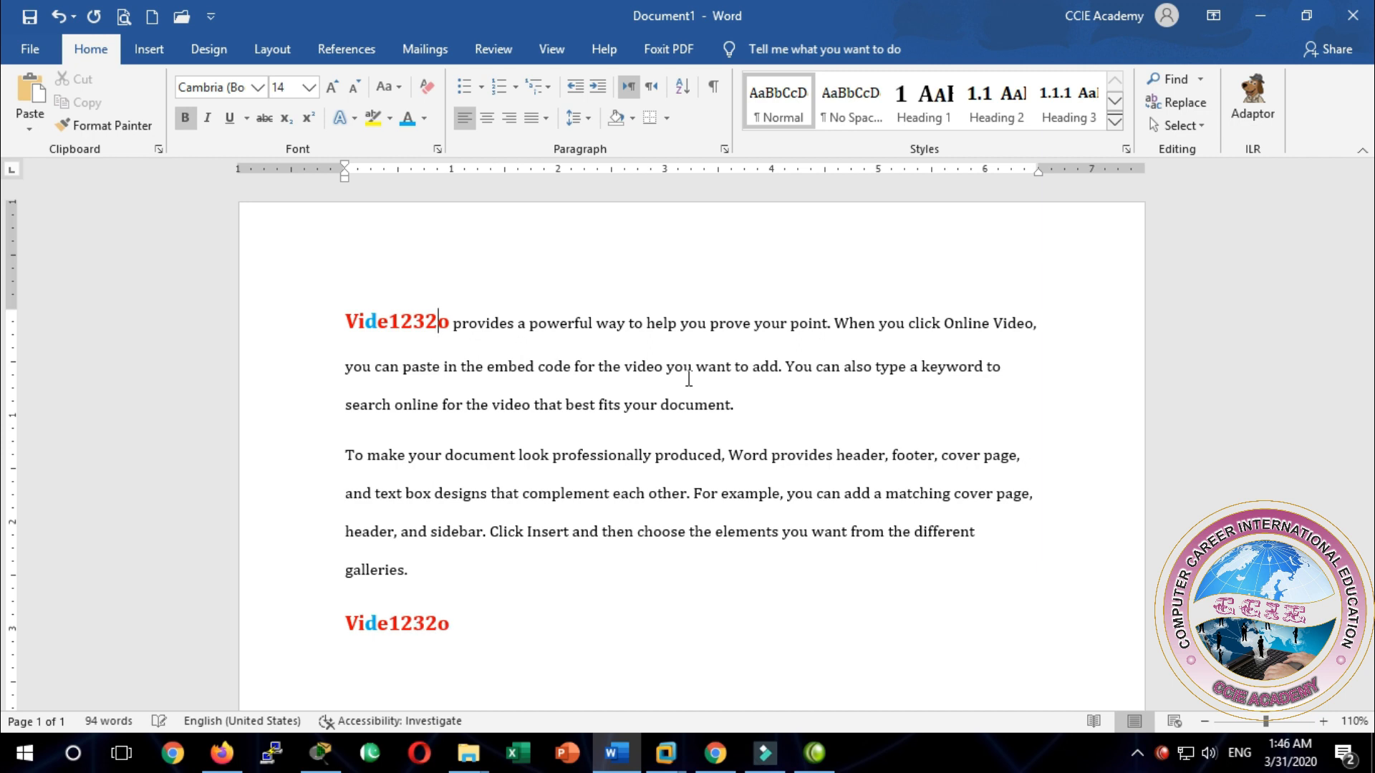
pyautogui.press('BackSpace')
pyautogui.click(517, 652)
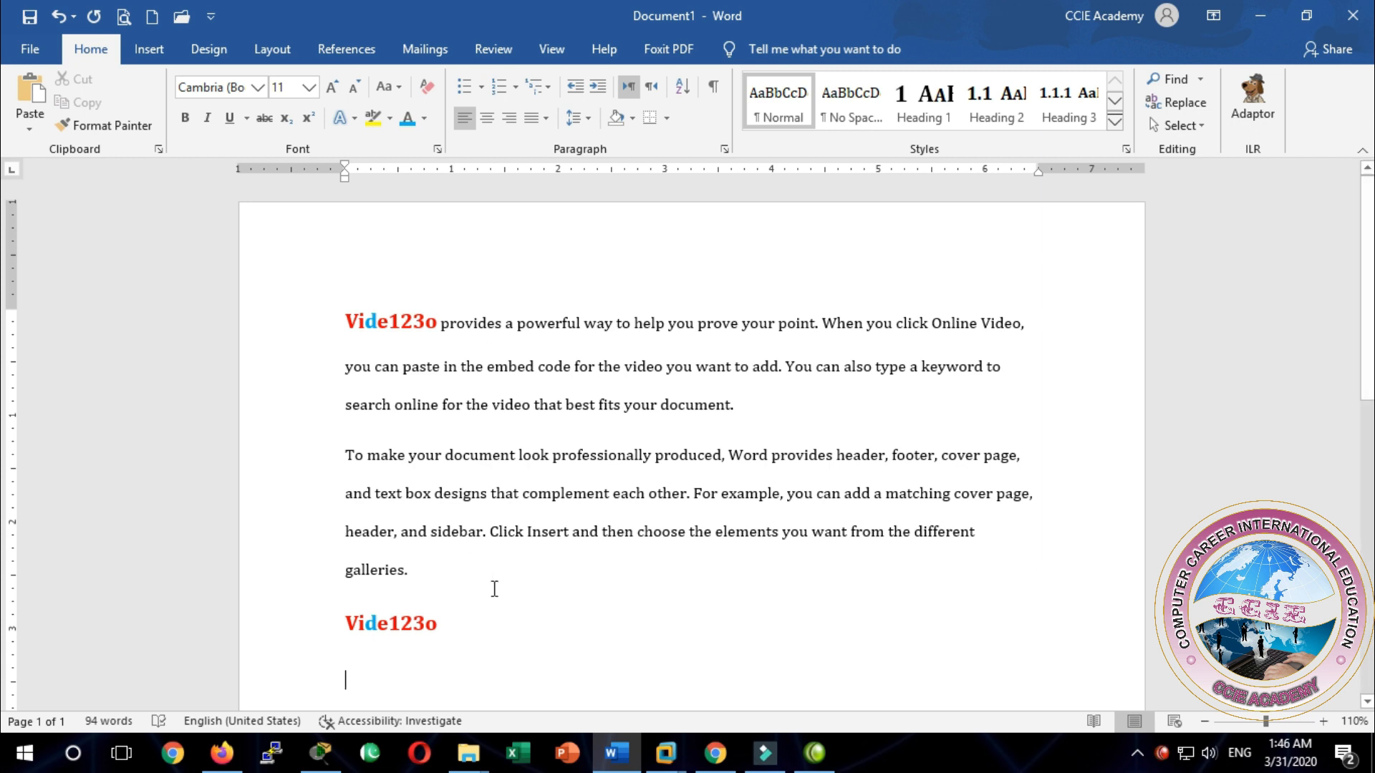
# Switch to Excel, enter "ccie" in cell A1 of a new blank workbook and copy that cell
pyautogui.click(517, 753)
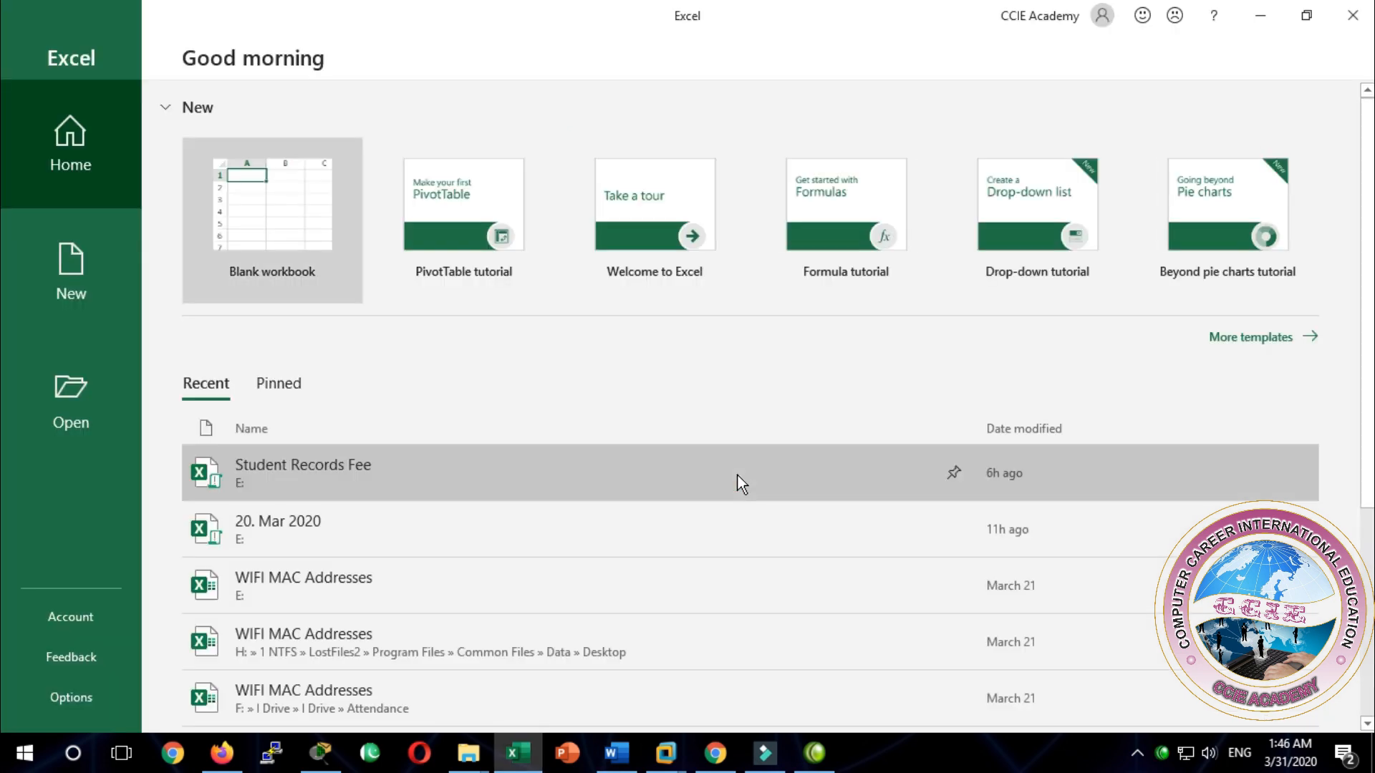
pyautogui.click(281, 239)
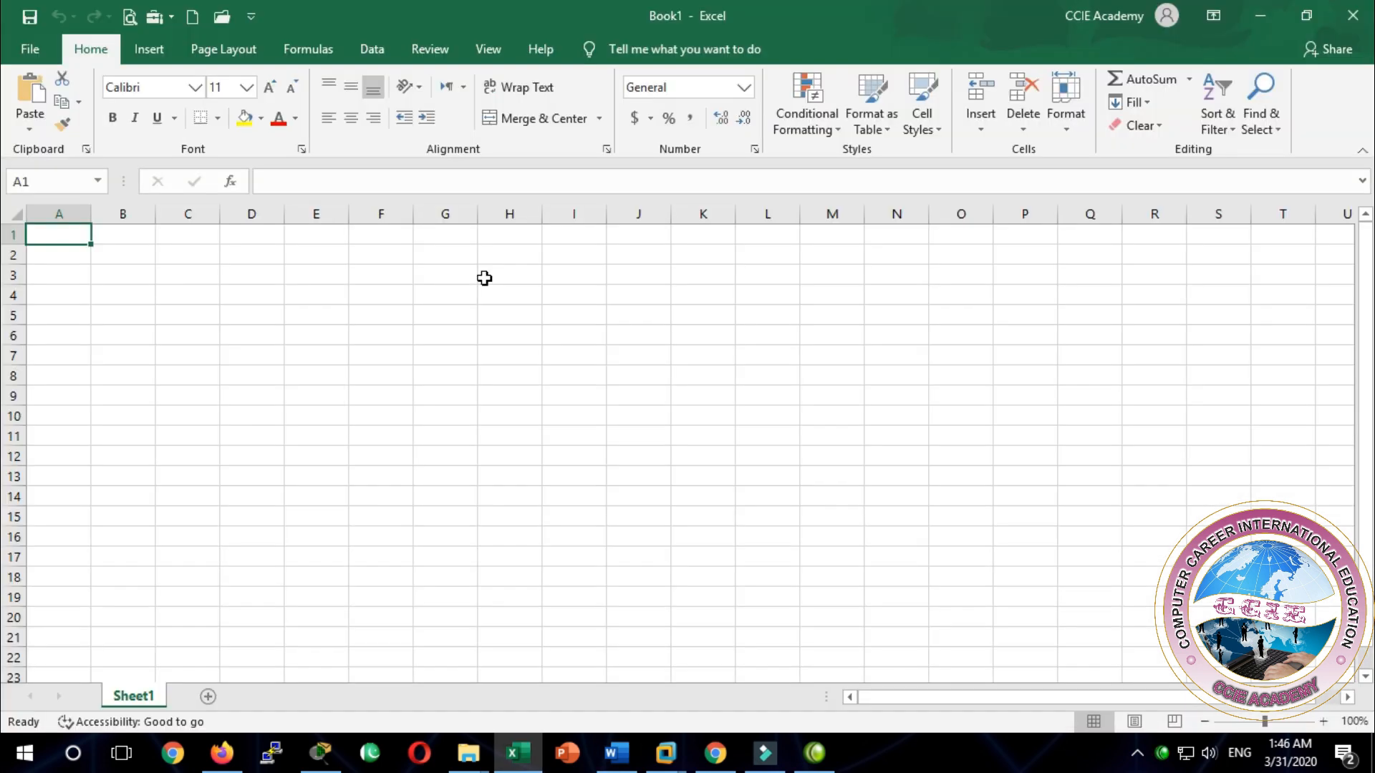
pyautogui.write('ccie')
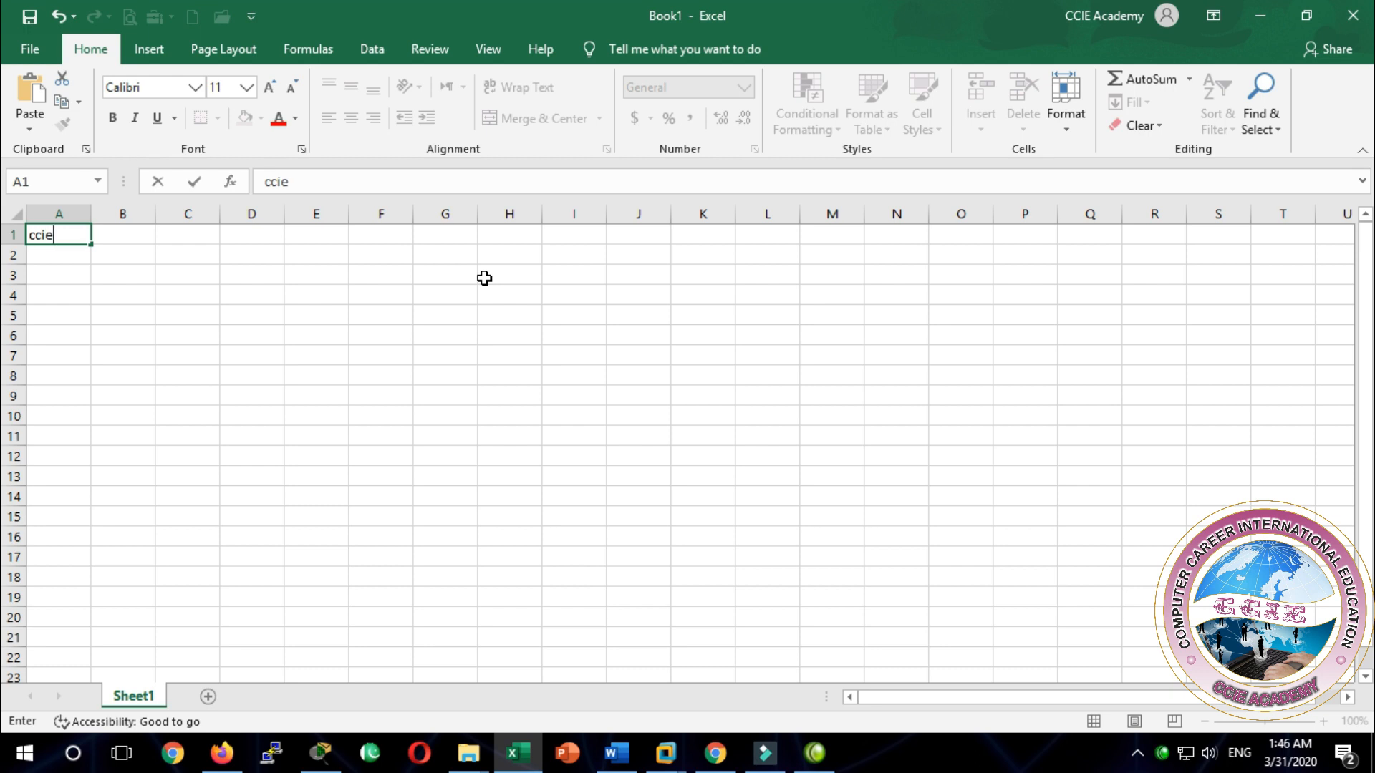
pyautogui.press('Return')
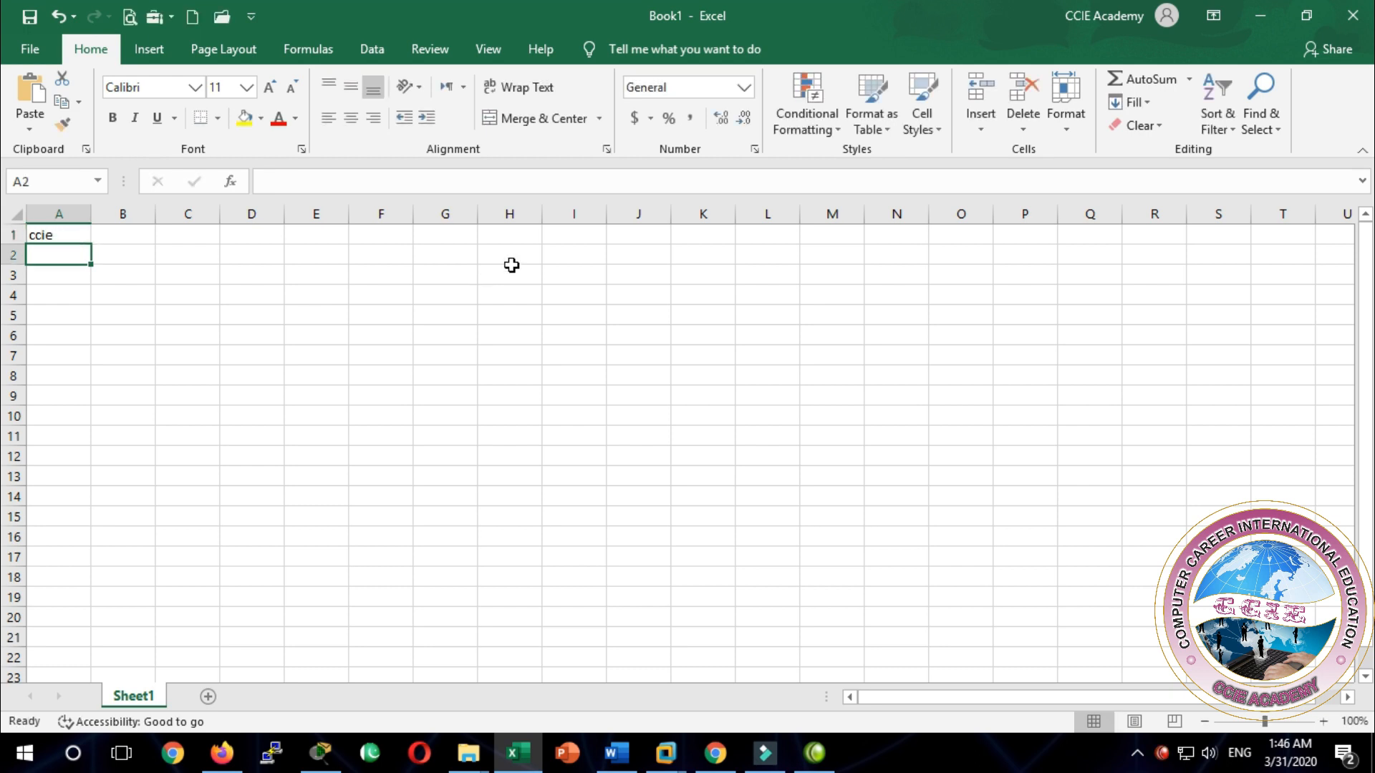
pyautogui.click(55, 234)
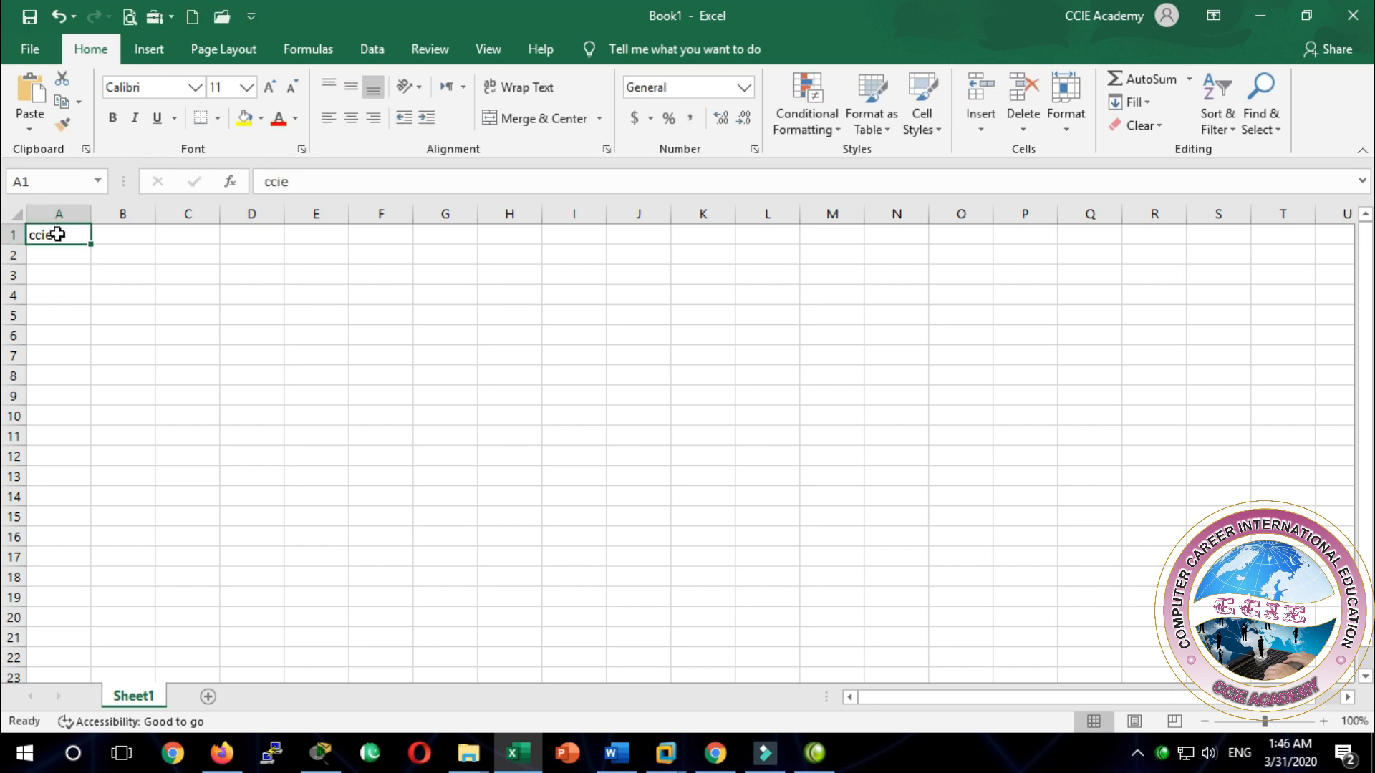
pyautogui.click(60, 102)
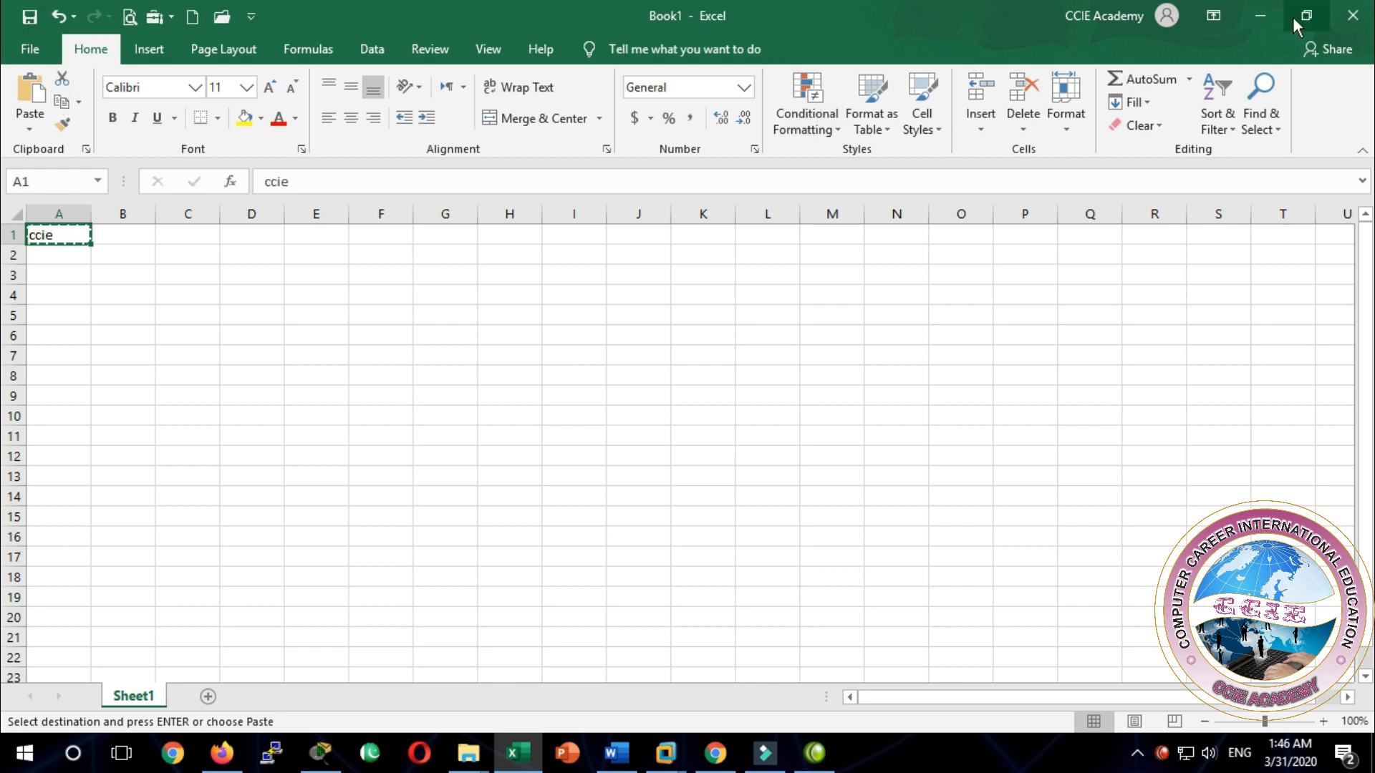
# Return to Word and paste the copied cell on the empty last line as a linked Microsoft Excel Worksheet (code) Object
pyautogui.click(1260, 16)
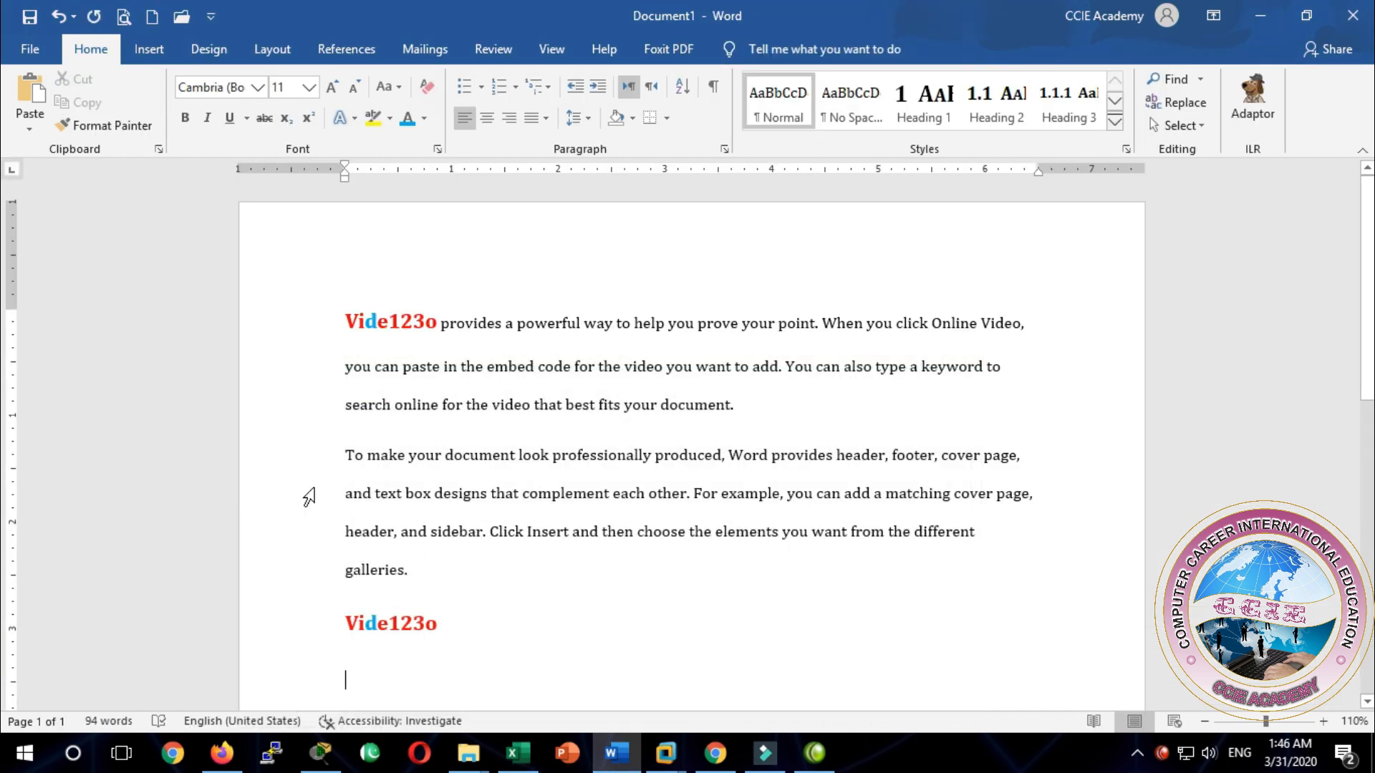
pyautogui.scroll(-2, 307, 497)
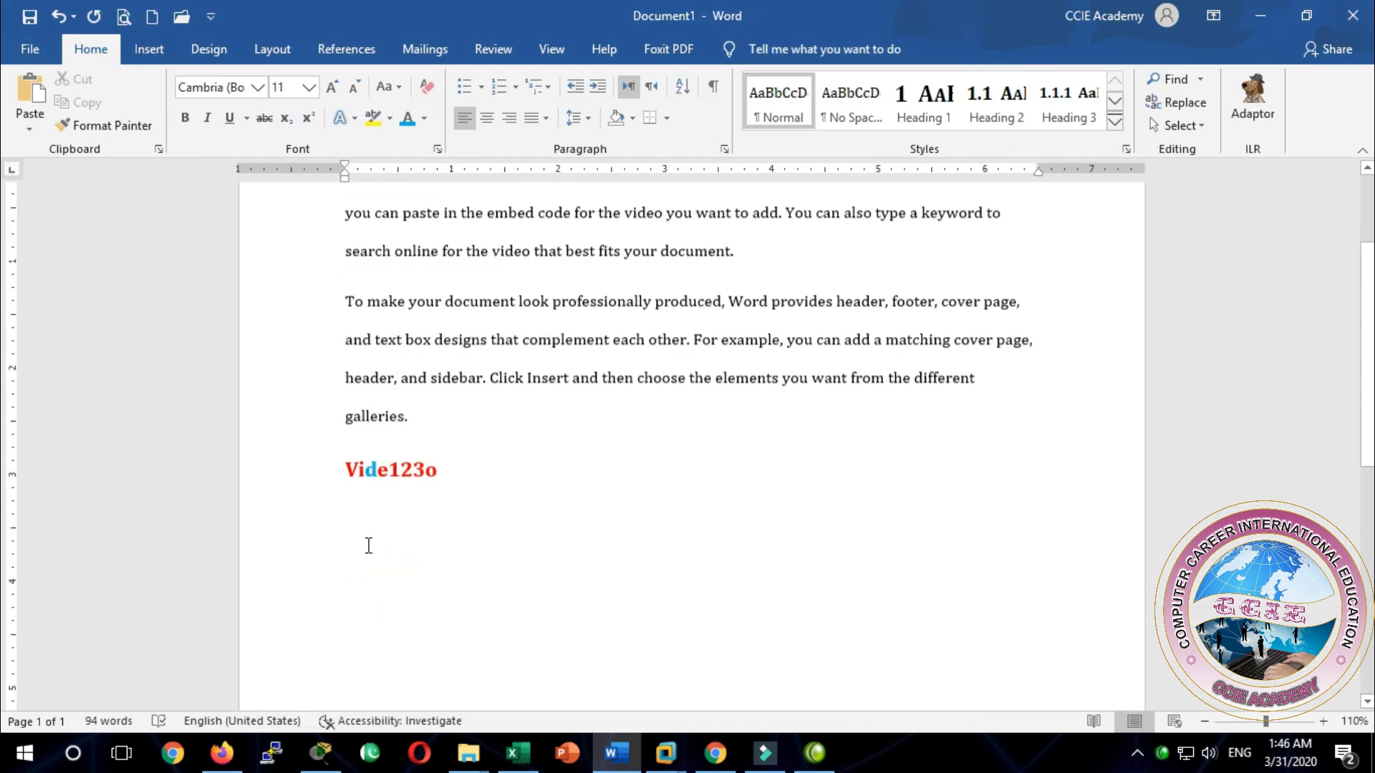
pyautogui.click(30, 127)
pyautogui.click(79, 205)
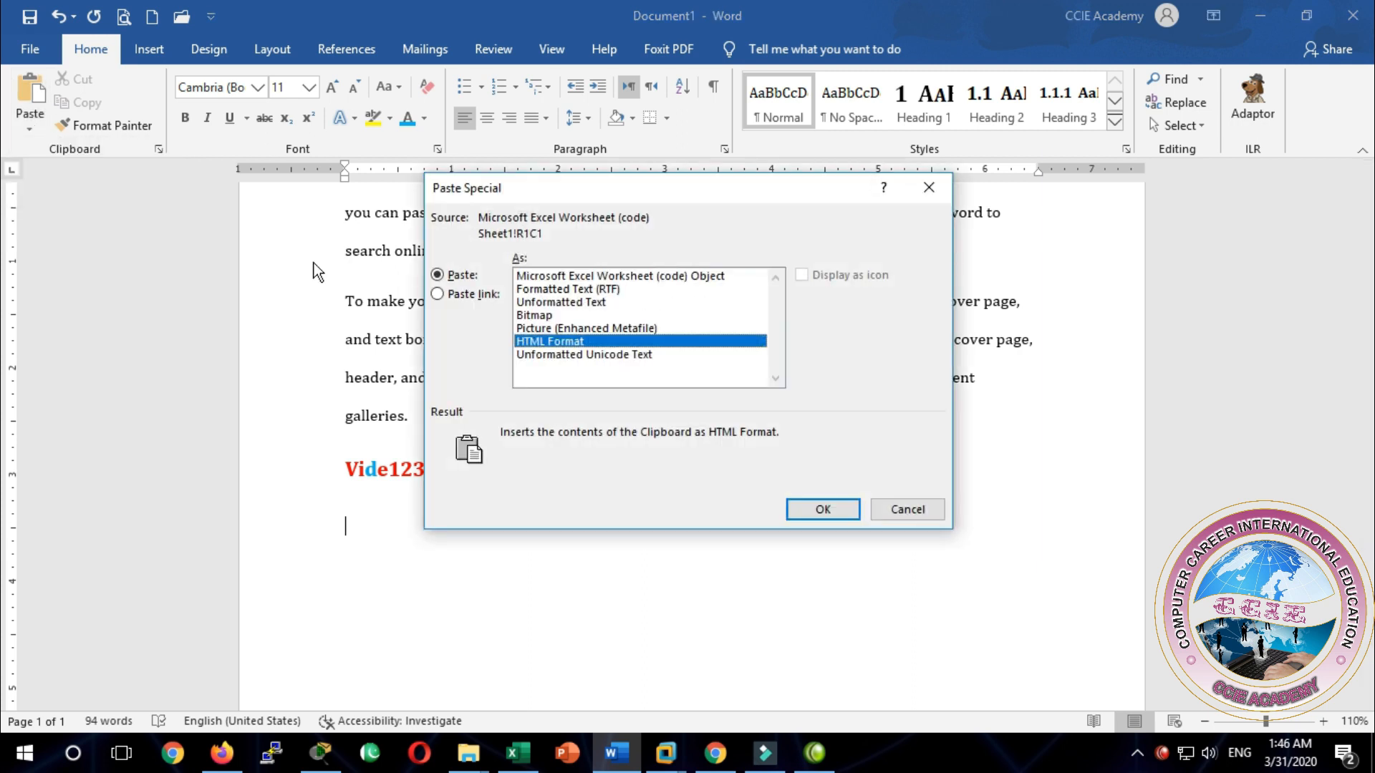
pyautogui.click(451, 296)
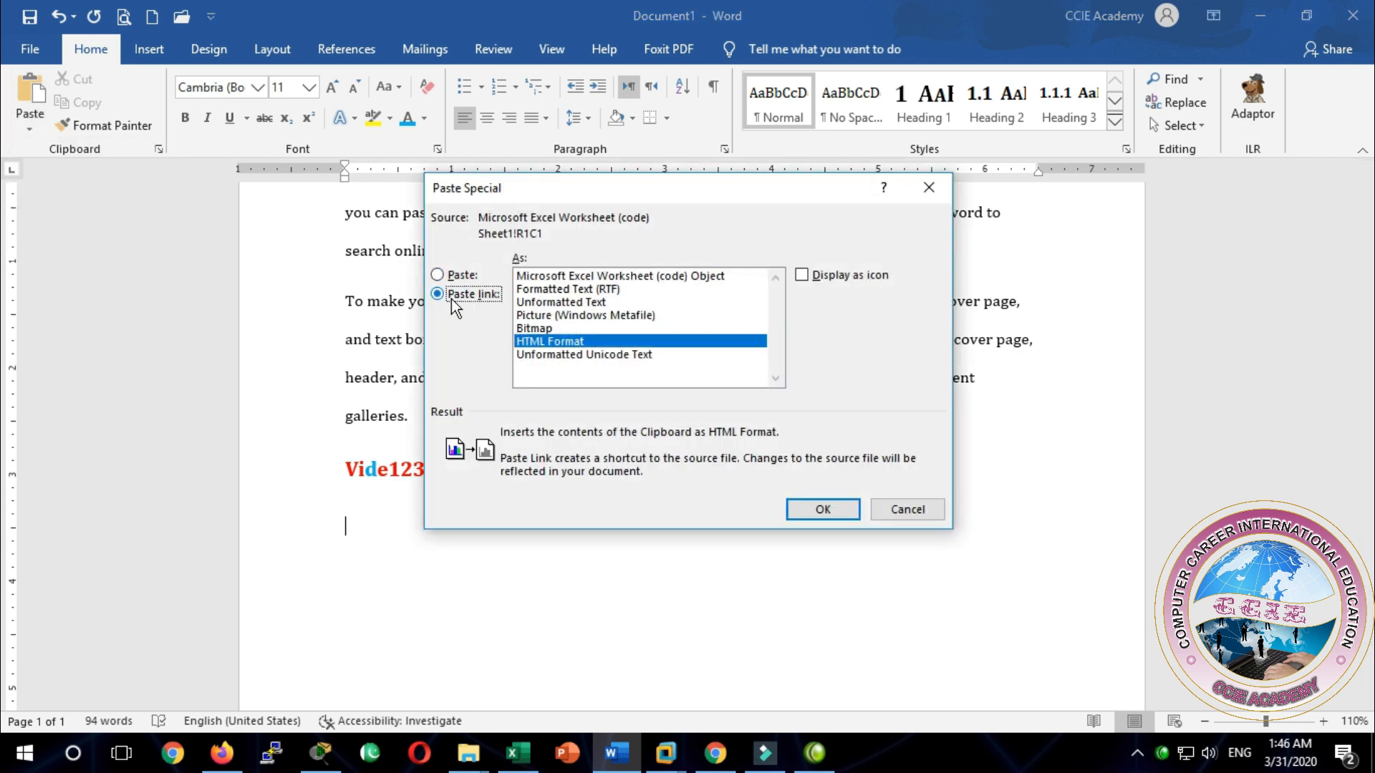
pyautogui.click(604, 277)
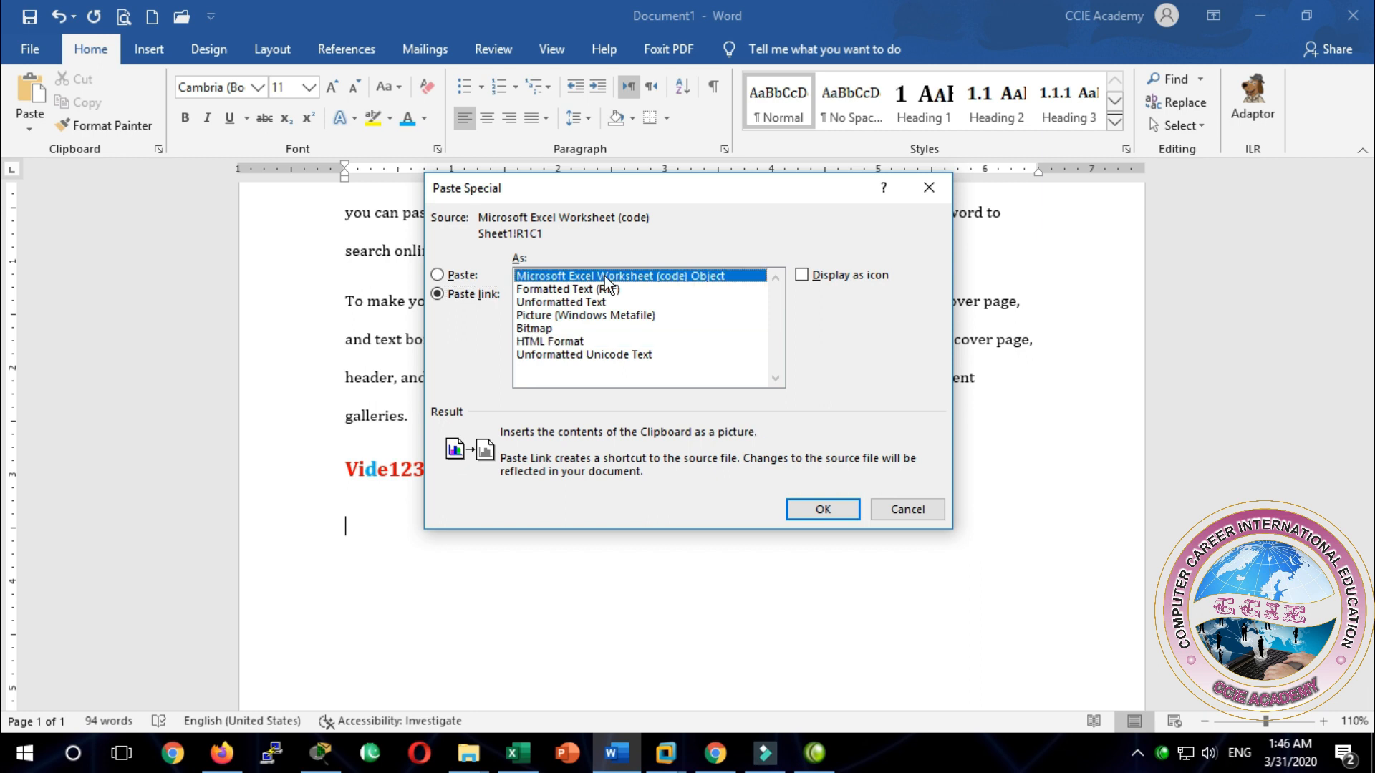
pyautogui.click(810, 510)
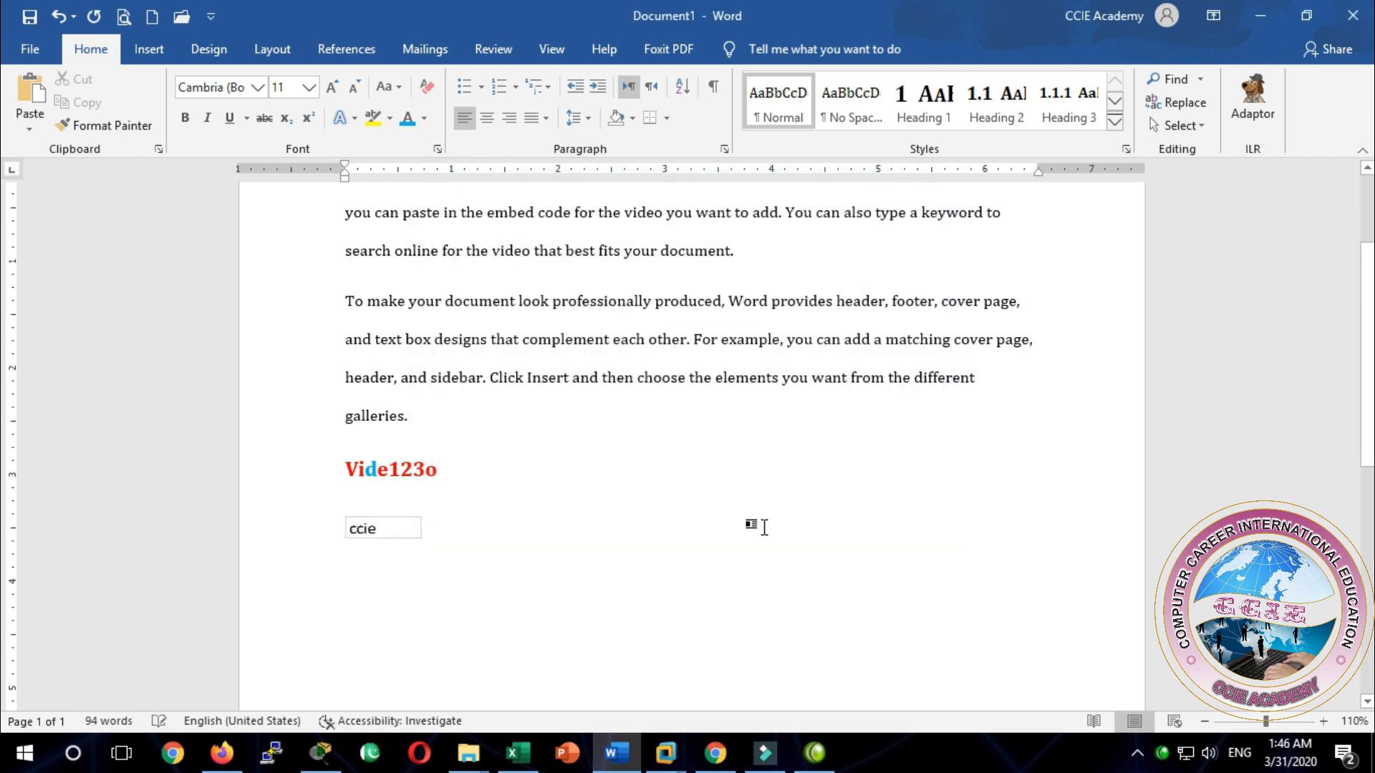
# Switch to Excel, change cell A1 to "computer cie", and return to Word to check the linked object
pyautogui.click(514, 767)
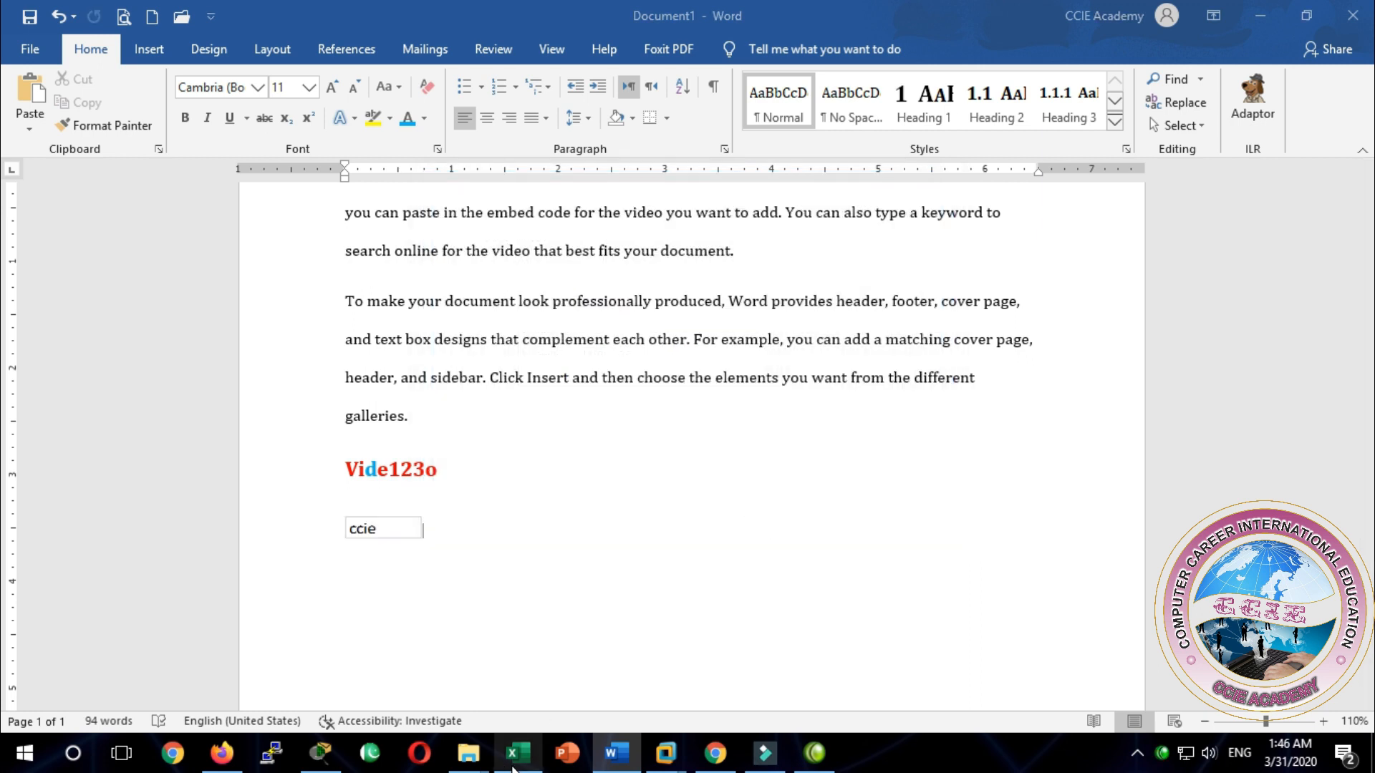
pyautogui.doubleClick(35, 235)
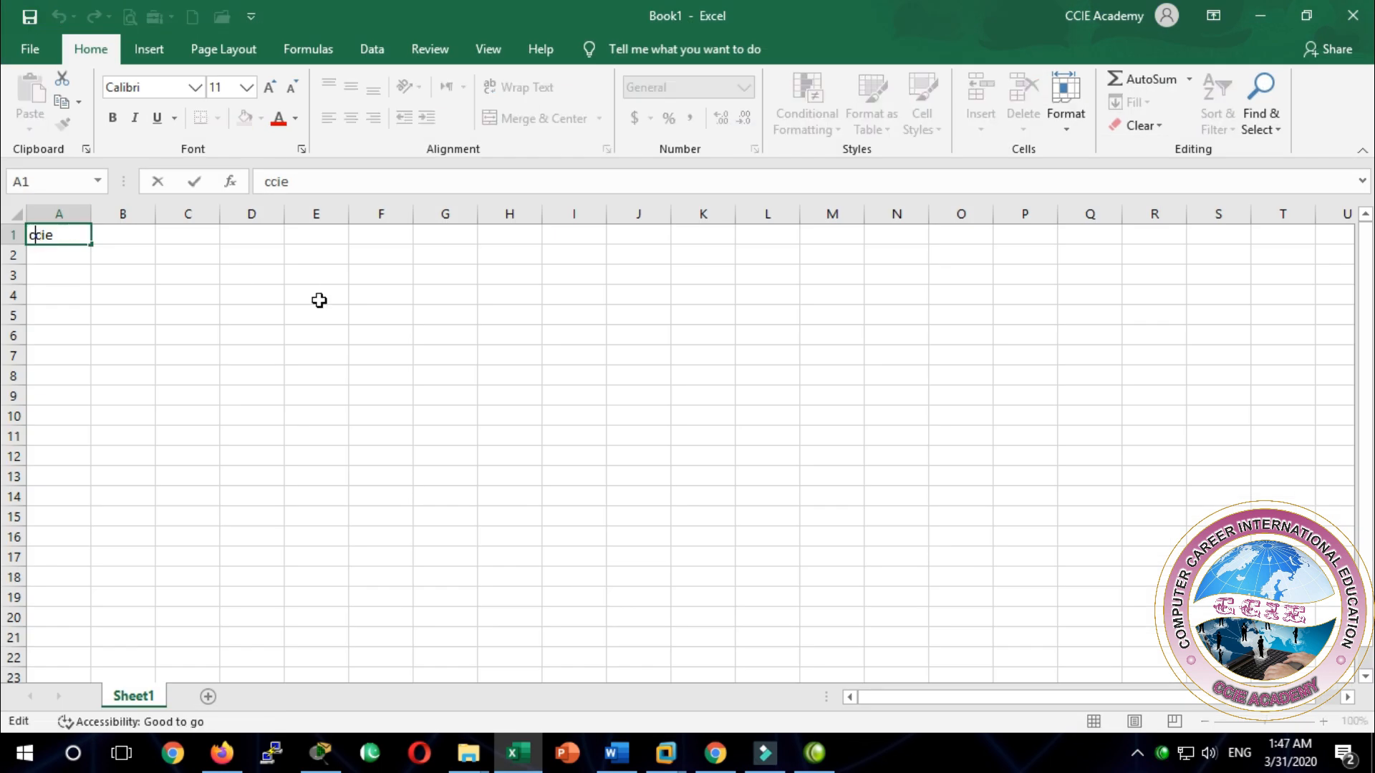
pyautogui.write('omputer')
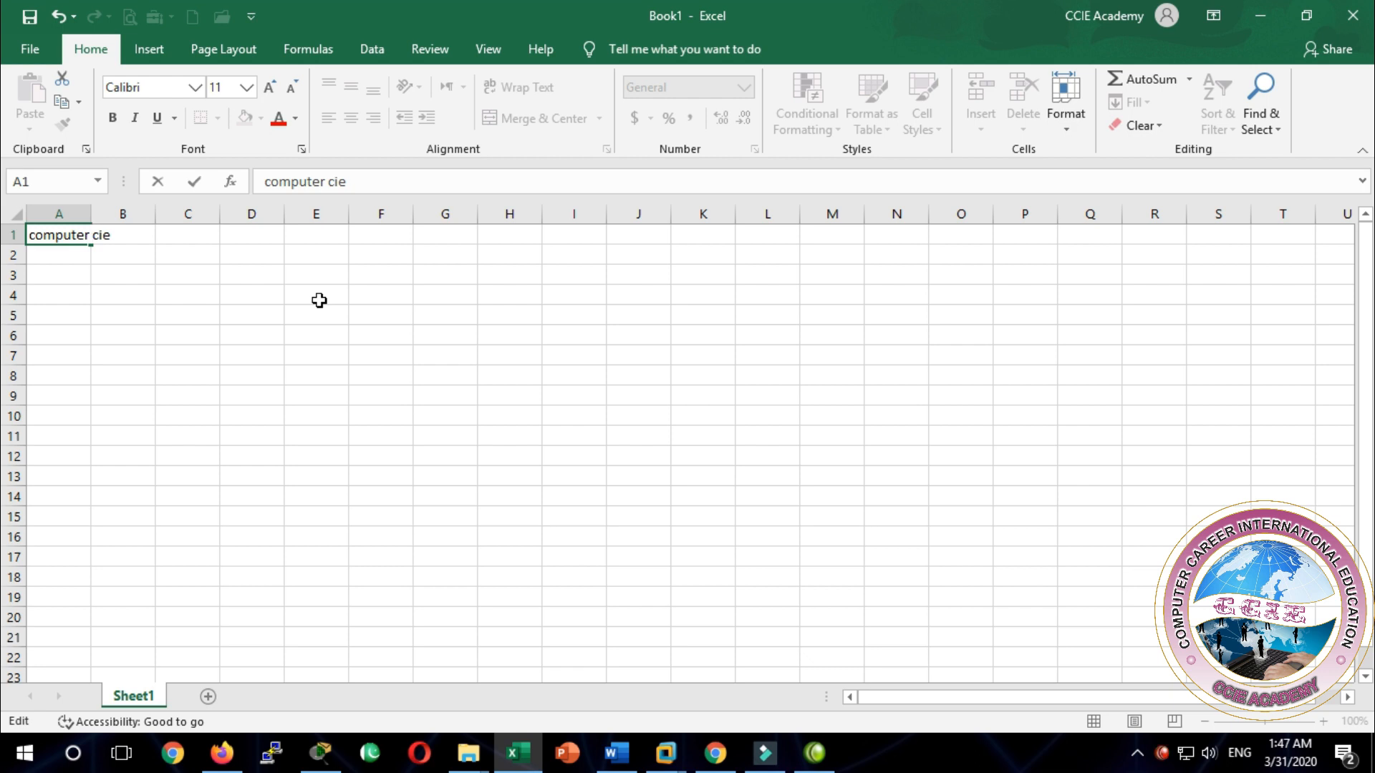
pyautogui.click(319, 301)
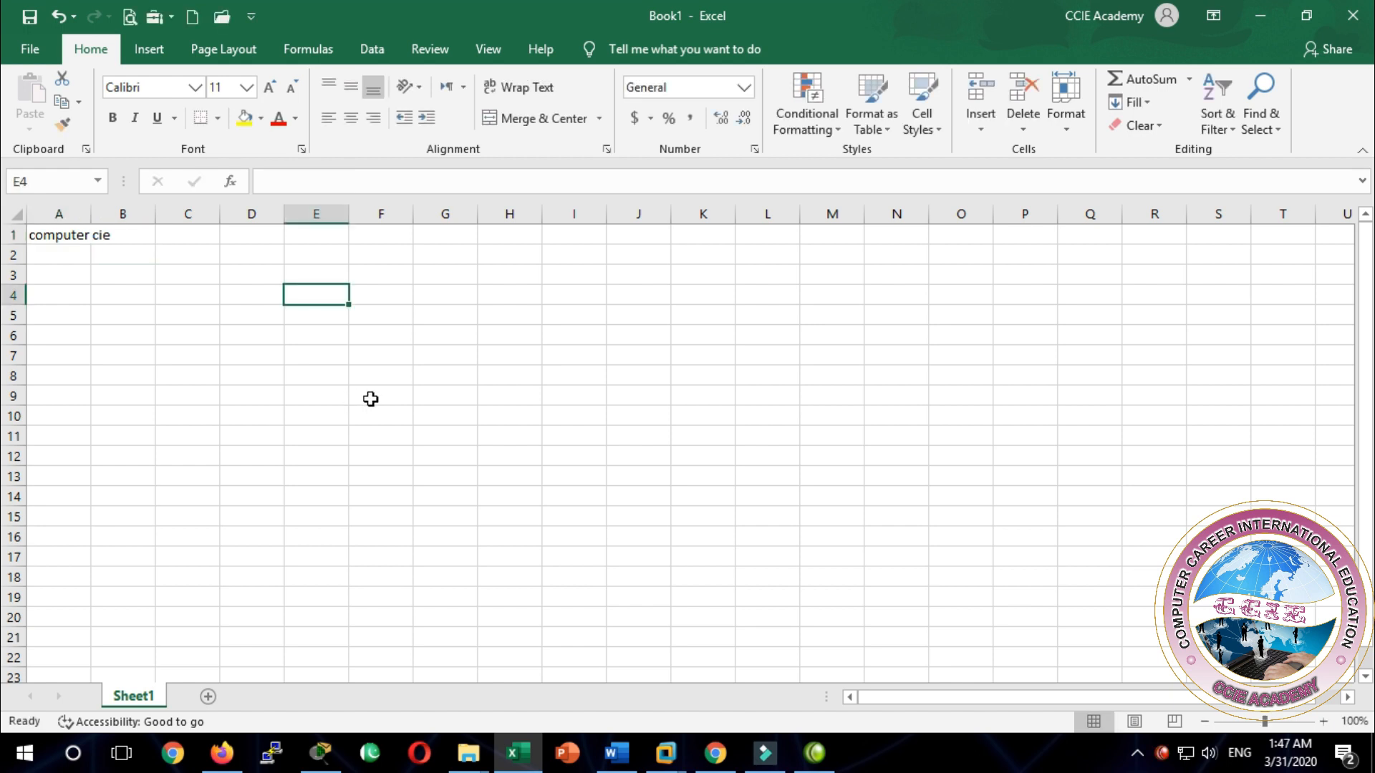
pyautogui.click(614, 755)
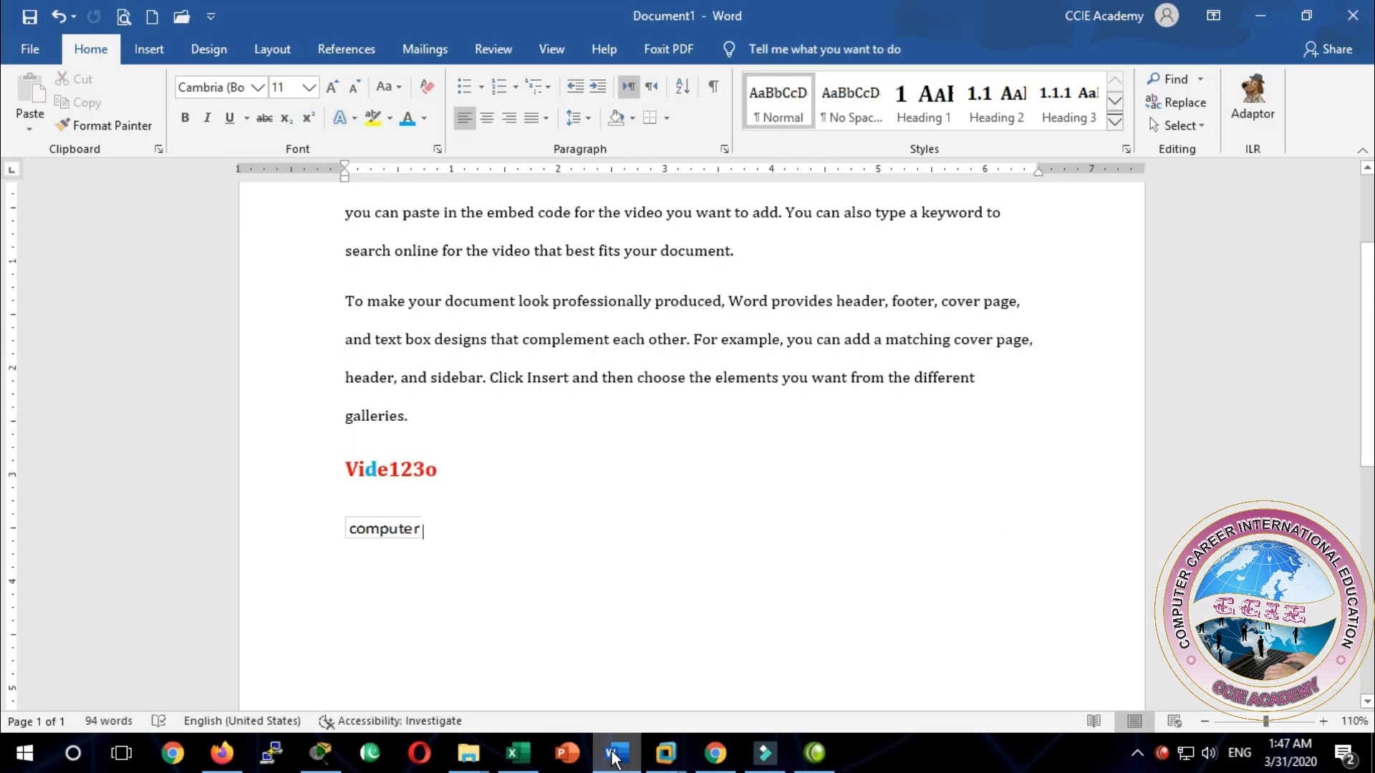
# Enlarge the linked worksheet object below the second "Vide123o" to about 1.9 inches wide
pyautogui.click(407, 533)
pyautogui.moveTo(420, 536); pyautogui.dragTo(543, 561)
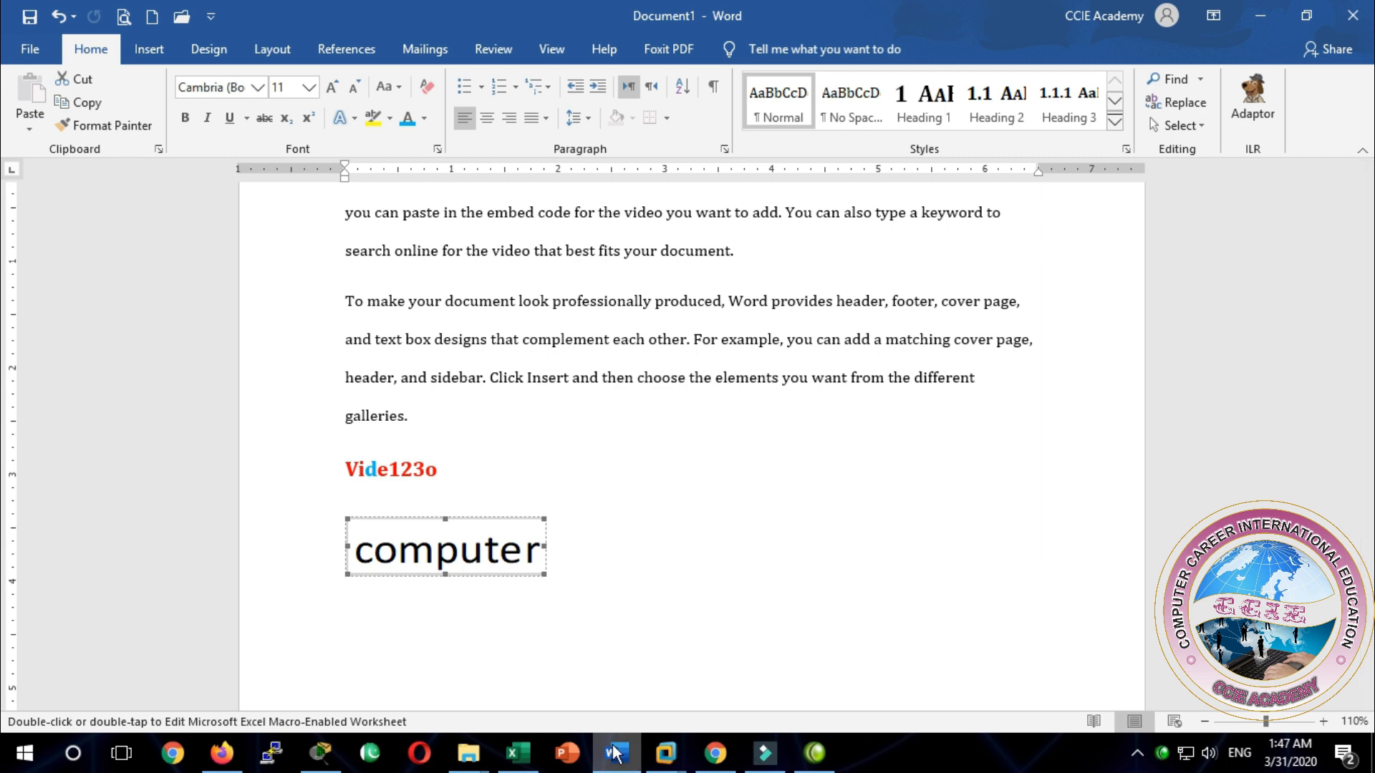
# Switch to Excel, replace the content of cell A1 with 125, and return to Word to check the enlarged linked object
pyautogui.click(518, 753)
pyautogui.click(68, 235)
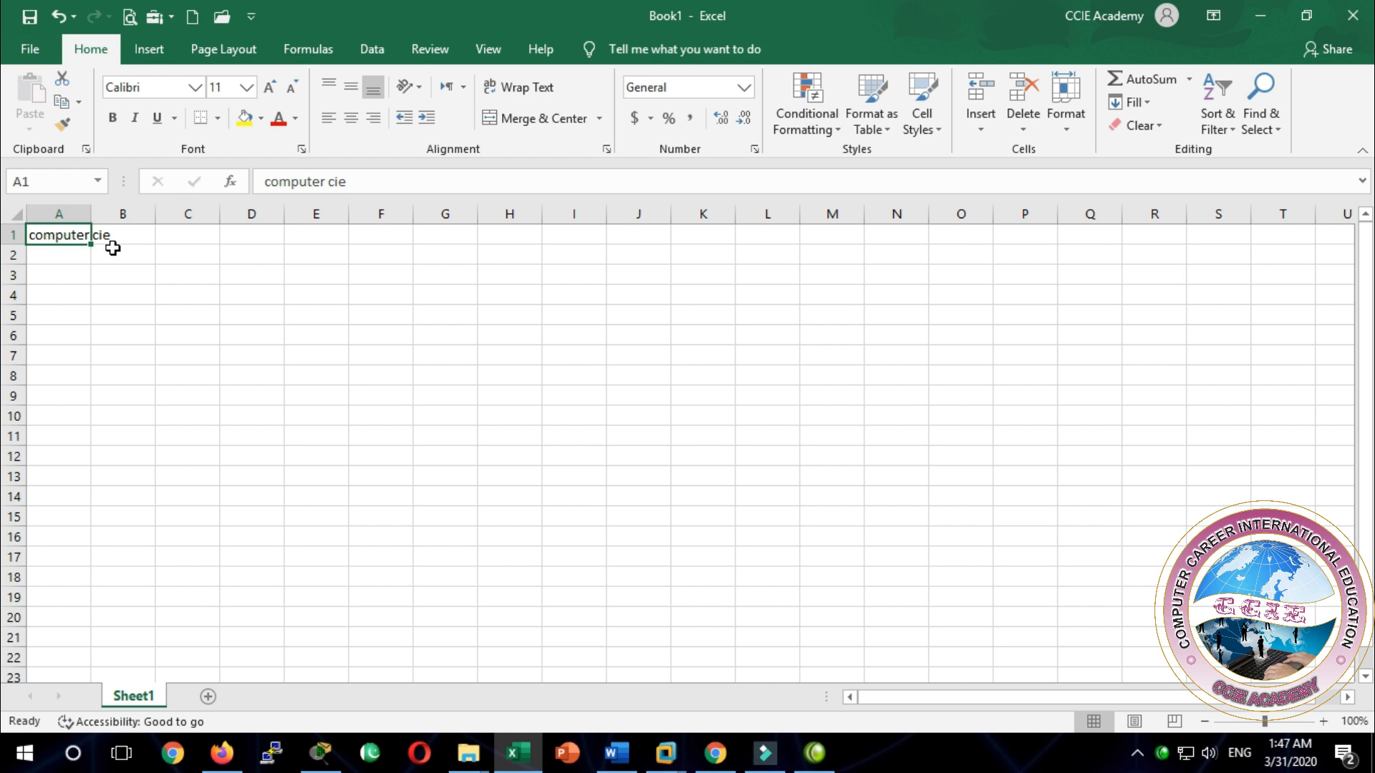
pyautogui.write('125')
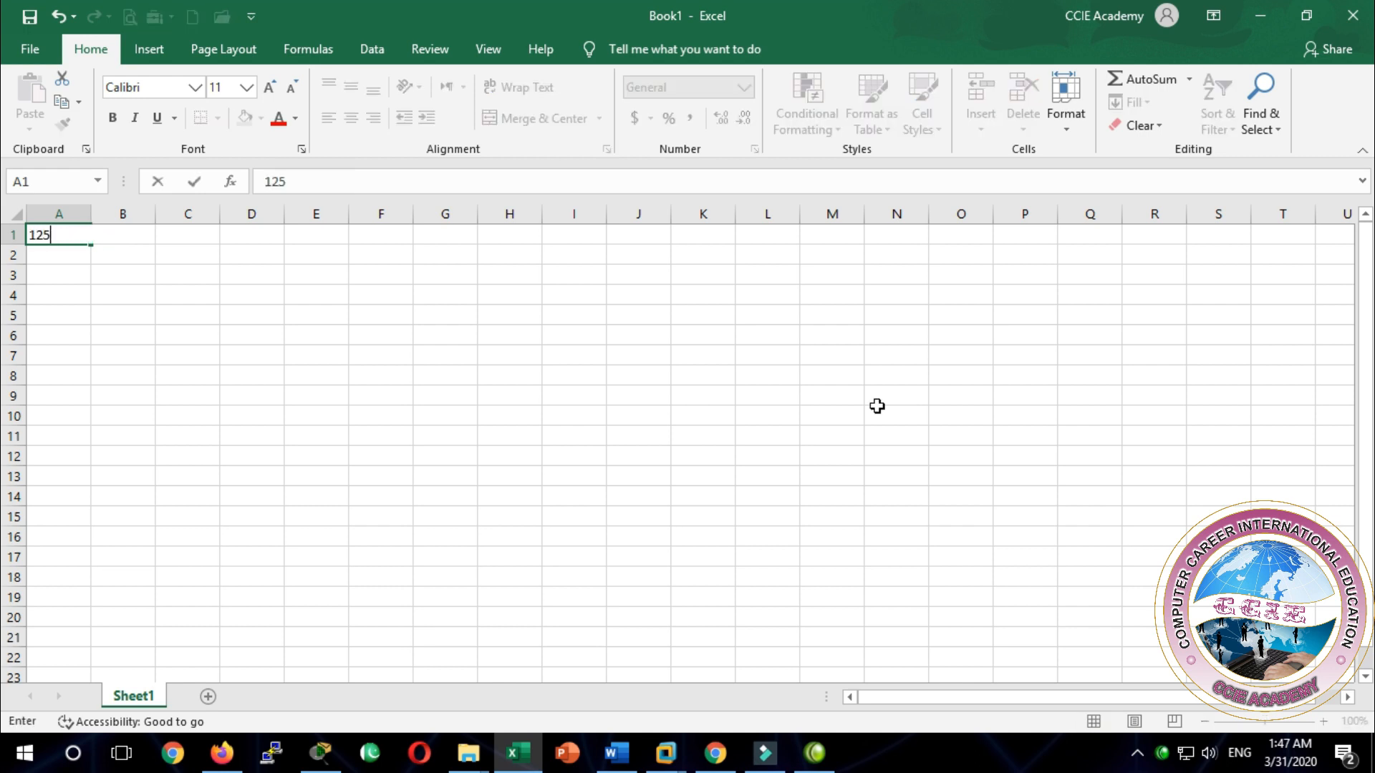
pyautogui.press('Return')
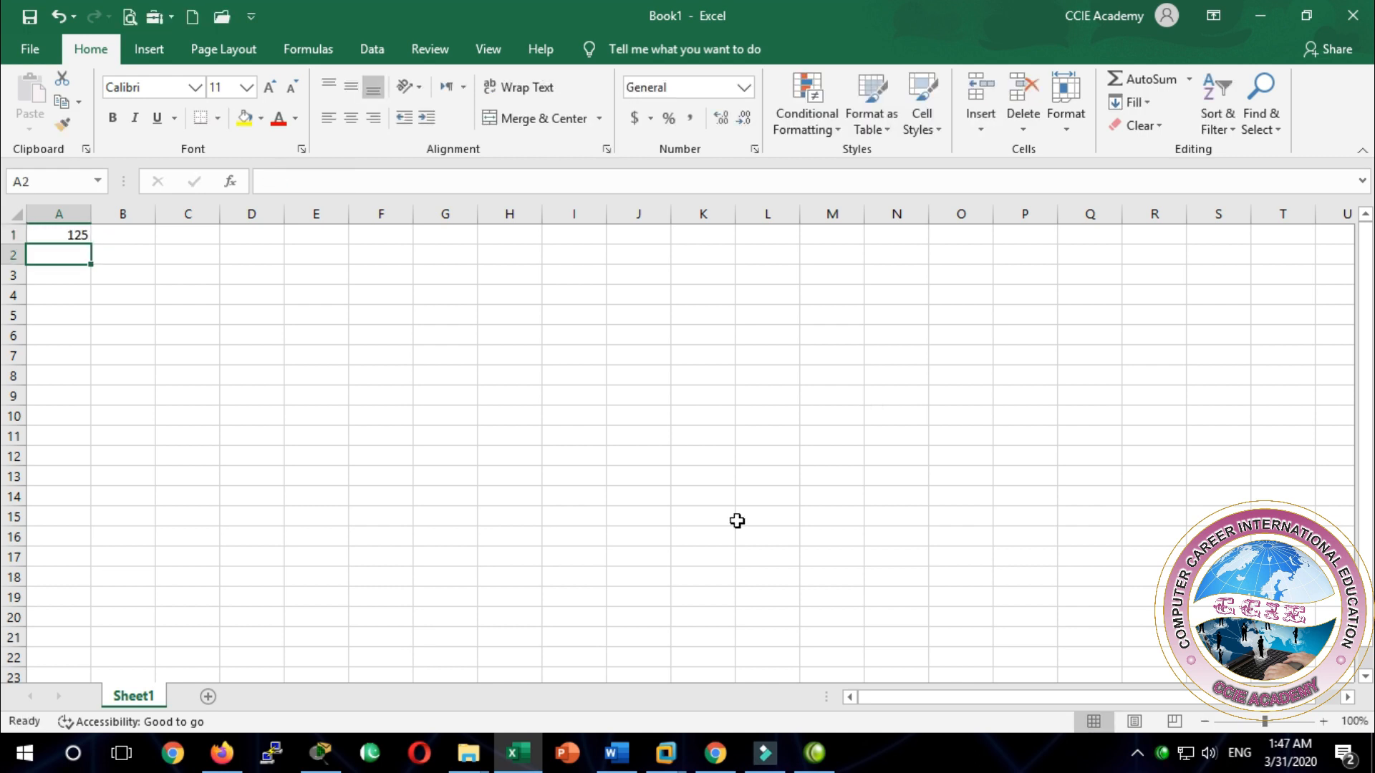
pyautogui.click(620, 750)
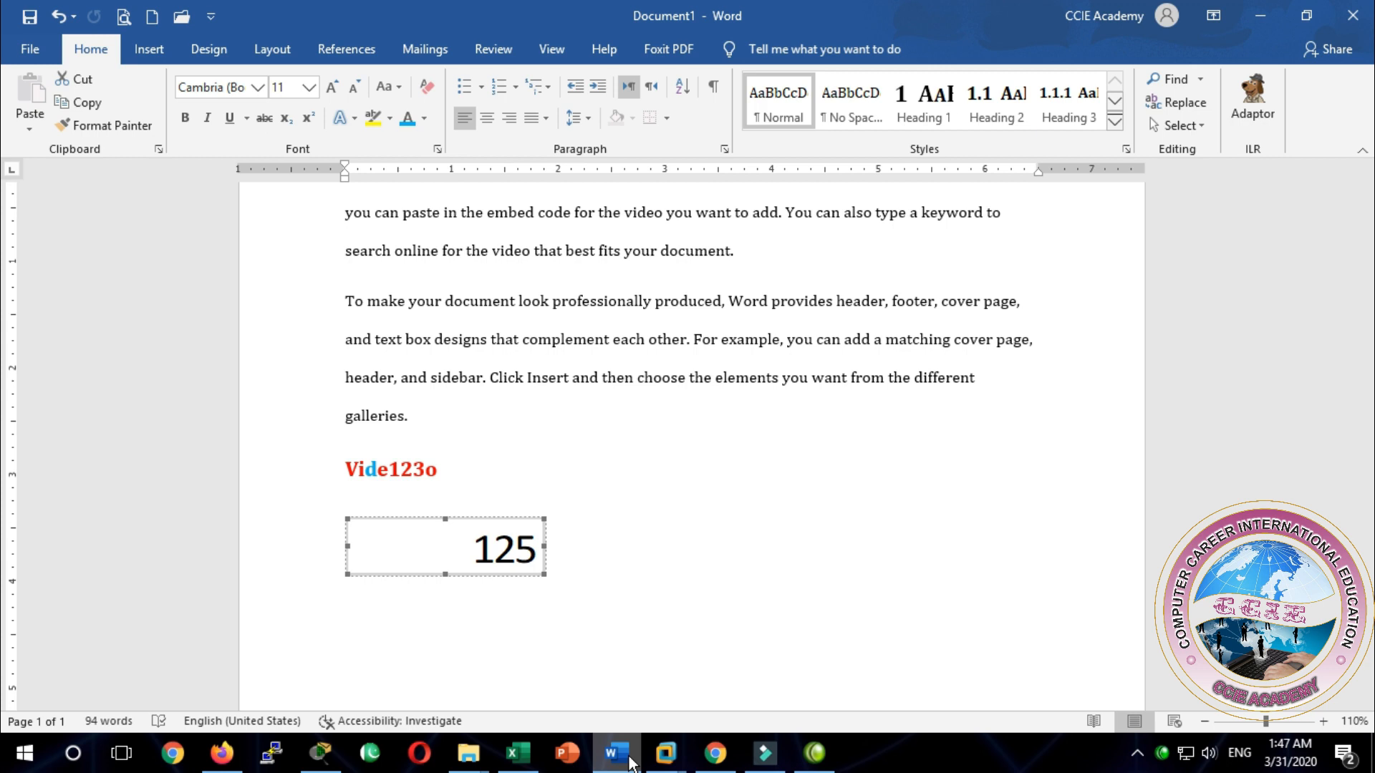
# Switch to Excel, set cell A1 to 500, and return to Word to check that the linked object follows
pyautogui.click(518, 752)
pyautogui.click(80, 235)
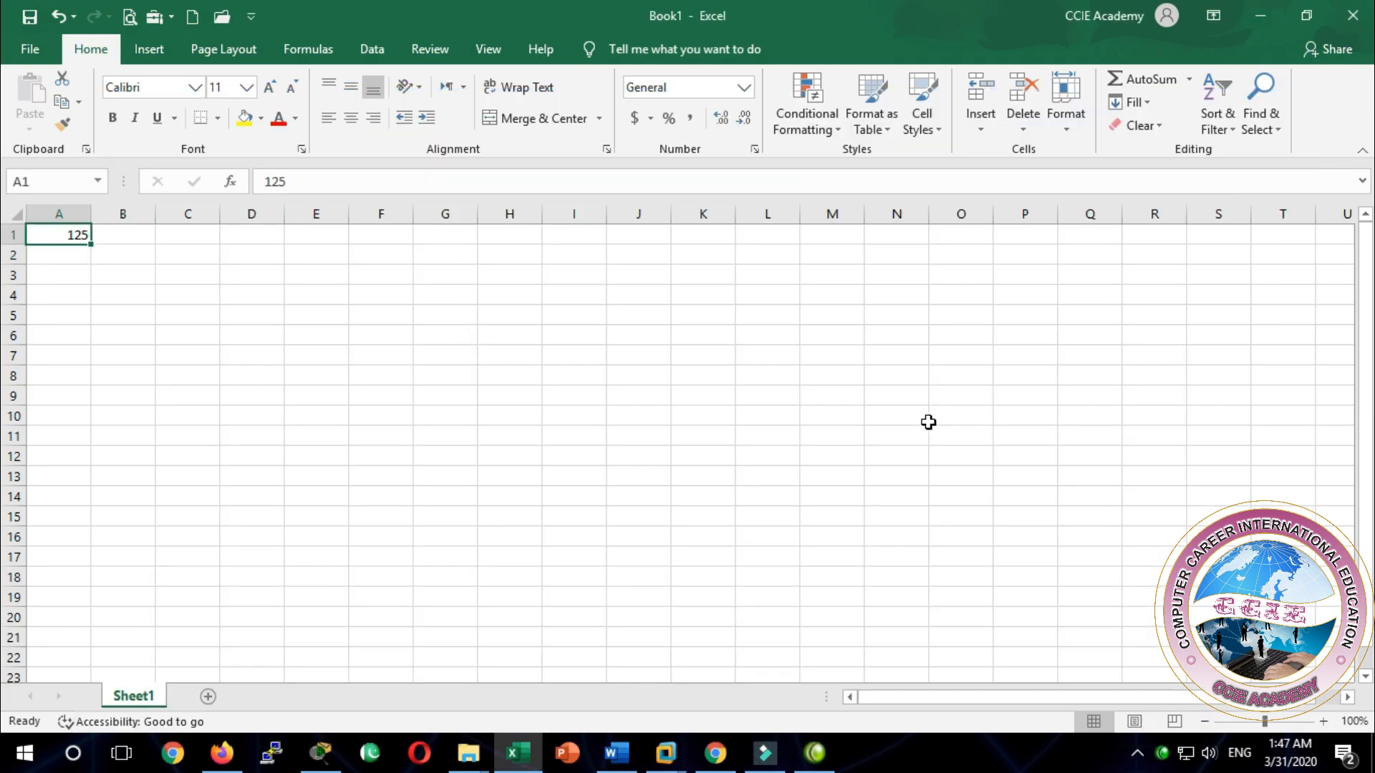
pyautogui.write('500')
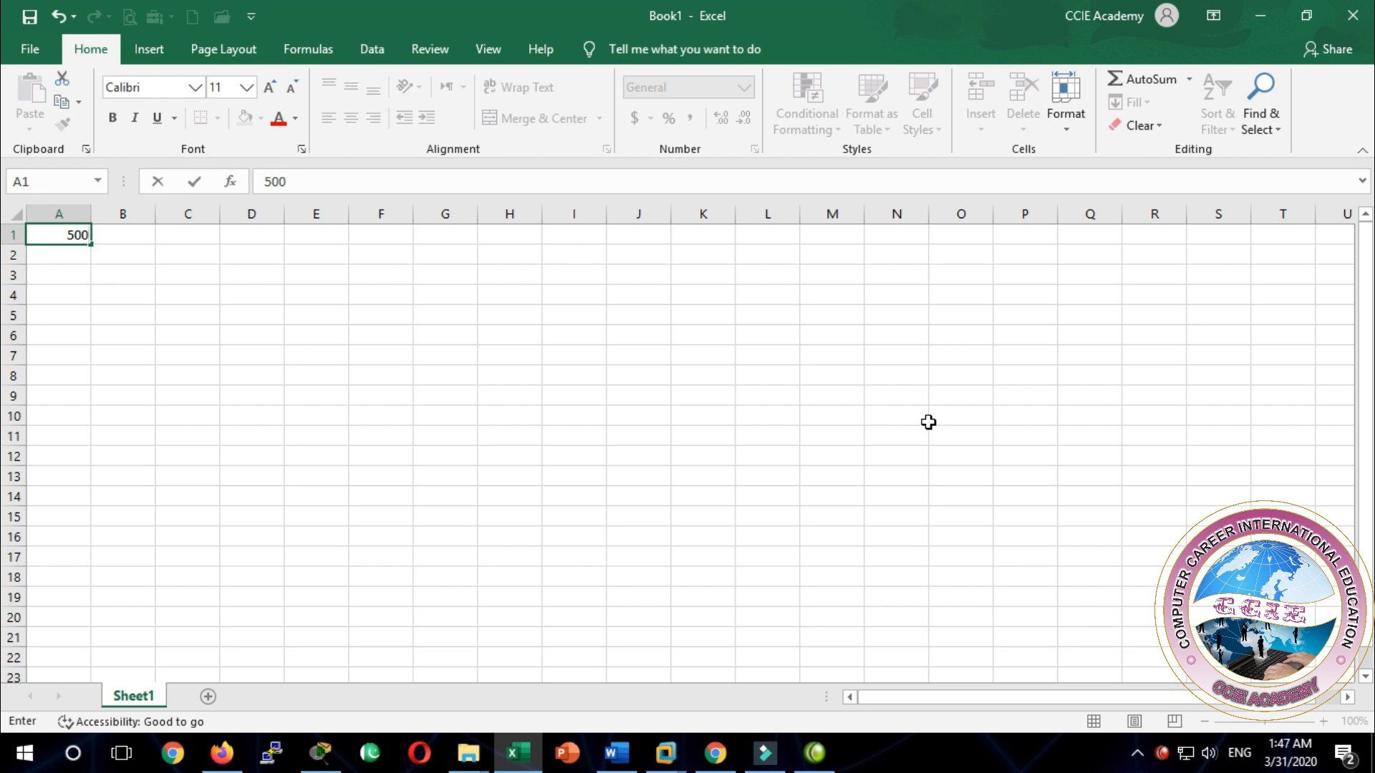
pyautogui.click(614, 758)
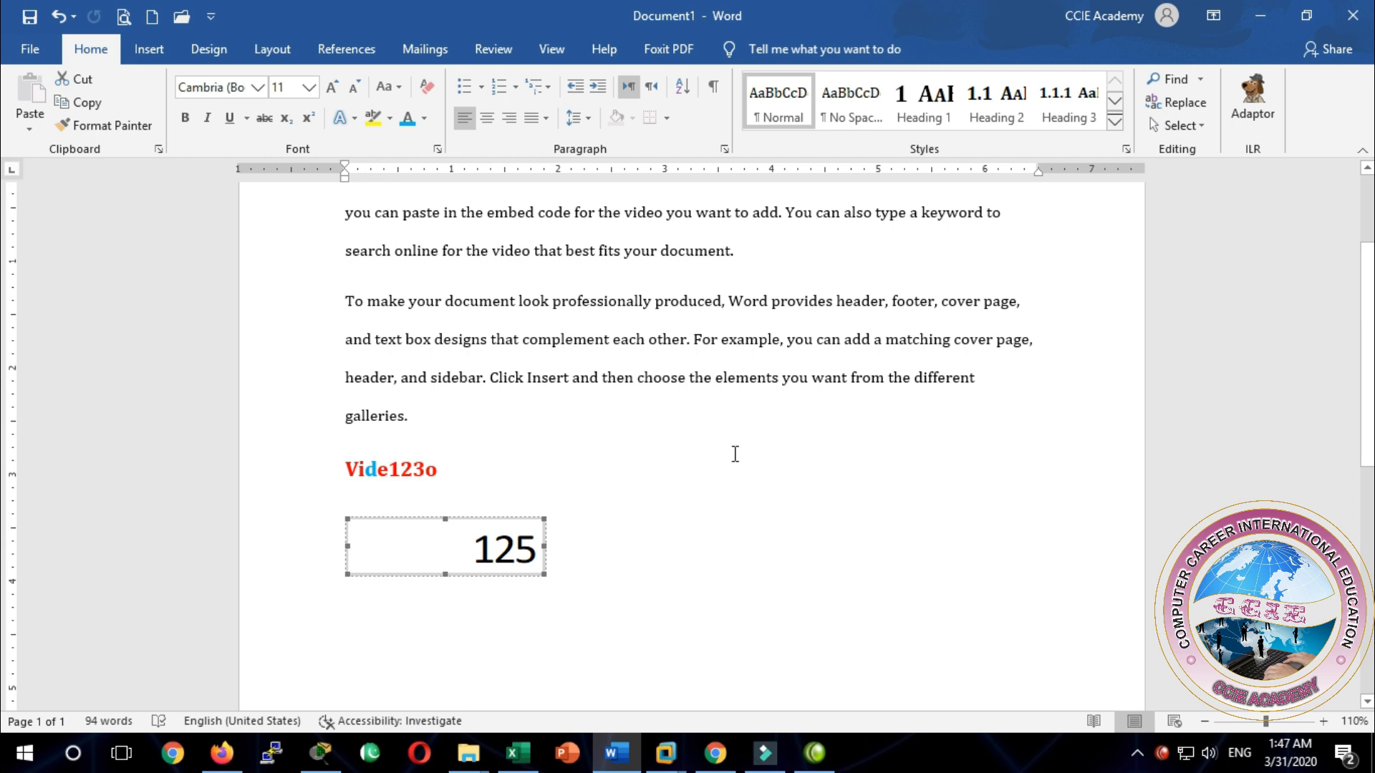
pyautogui.click(517, 754)
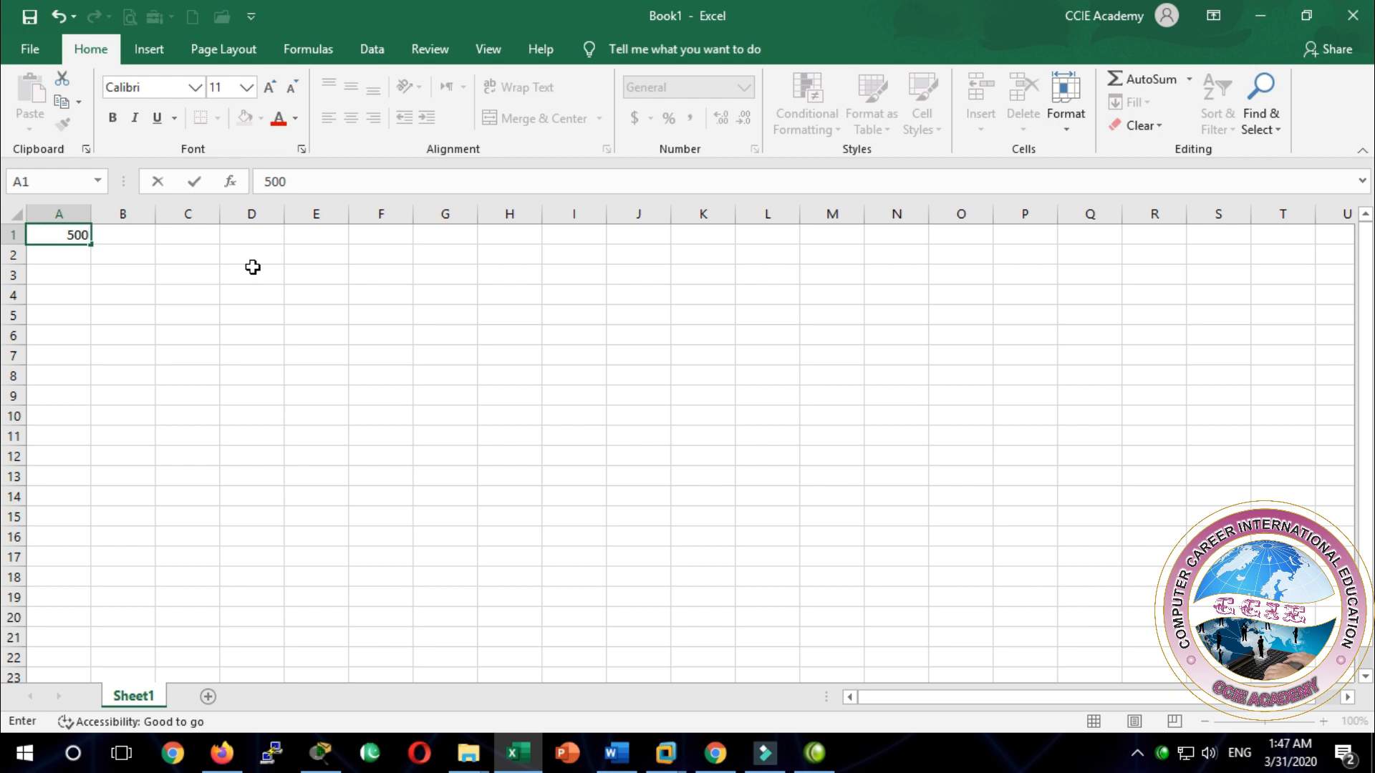
pyautogui.press('Return')
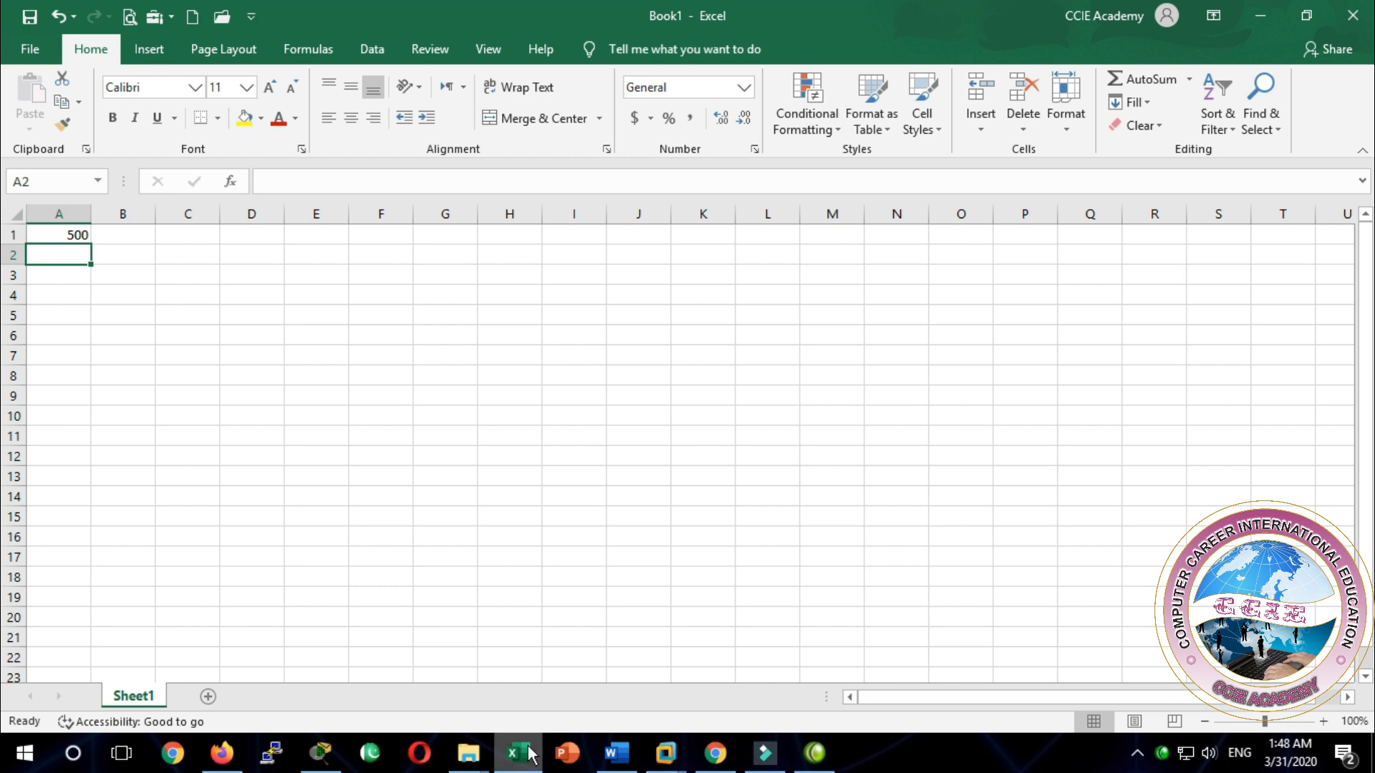
pyautogui.click(617, 753)
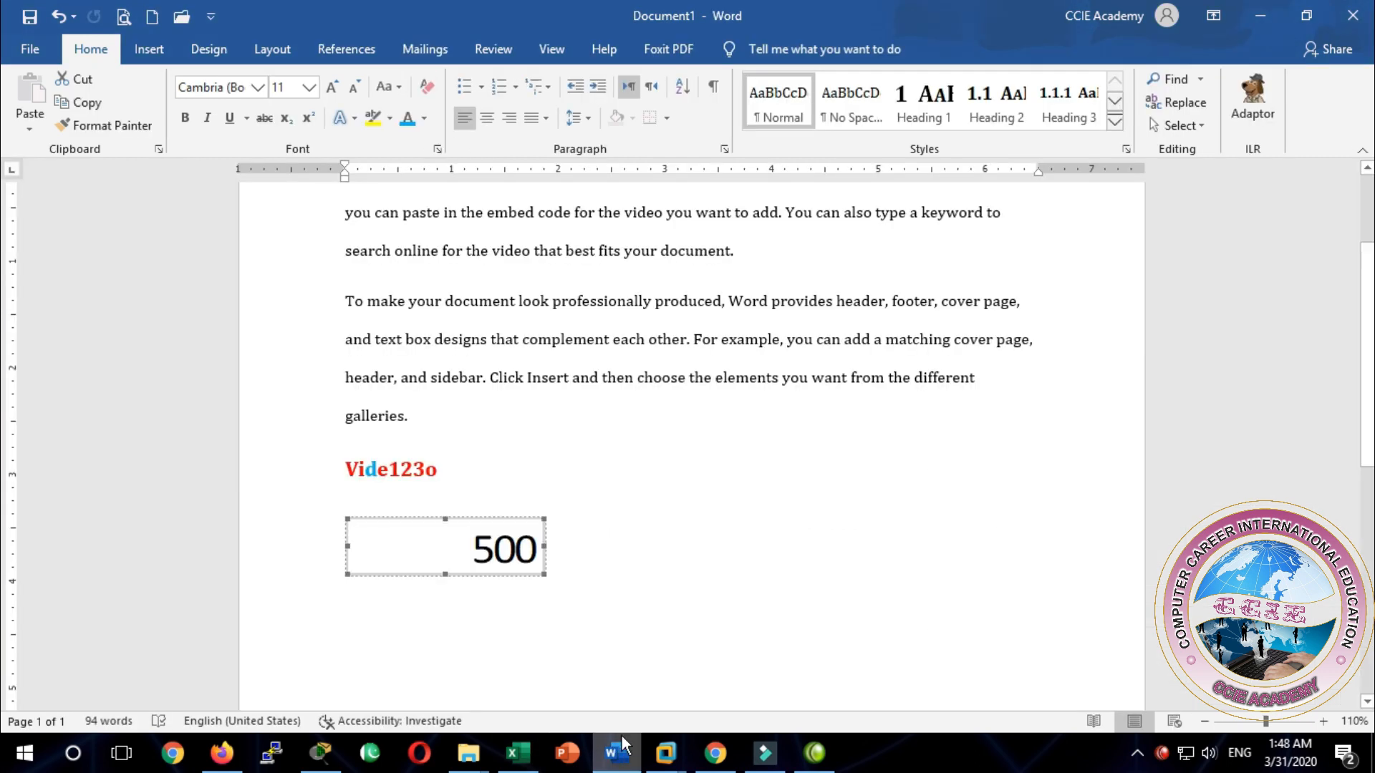
# Review the linked object and the available paste options, and place the cursor at the end of the paragraph ending in "galleries."
pyautogui.click(527, 554)
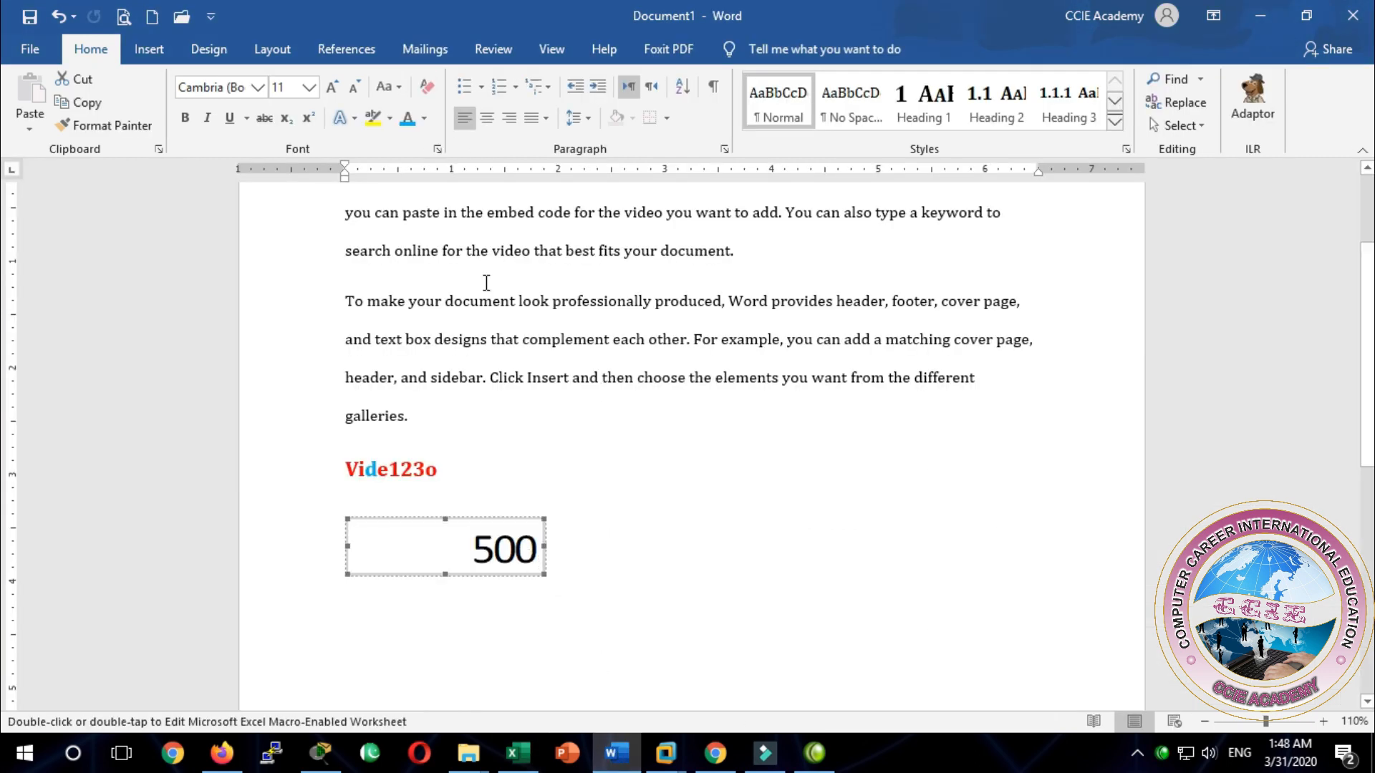
pyautogui.scroll(3, 461, 435)
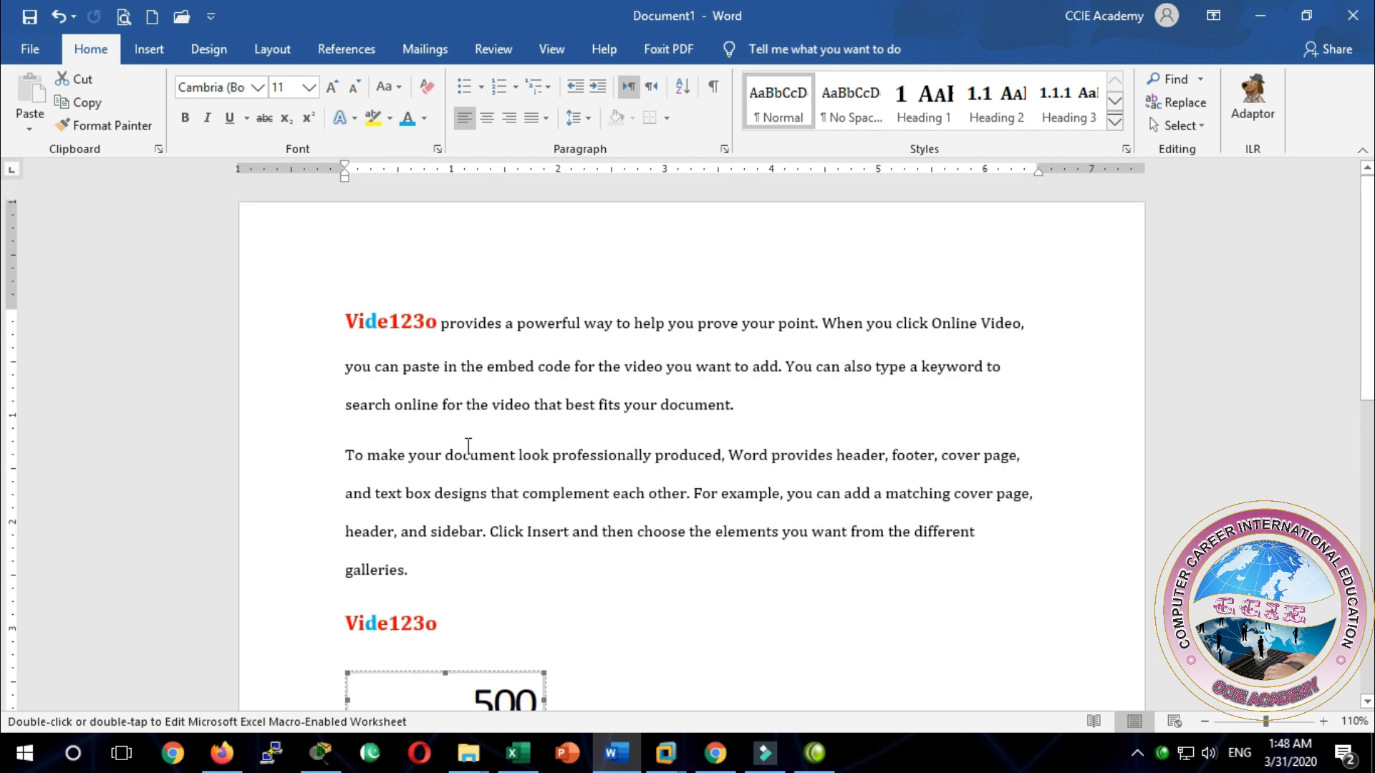
pyautogui.click(37, 131)
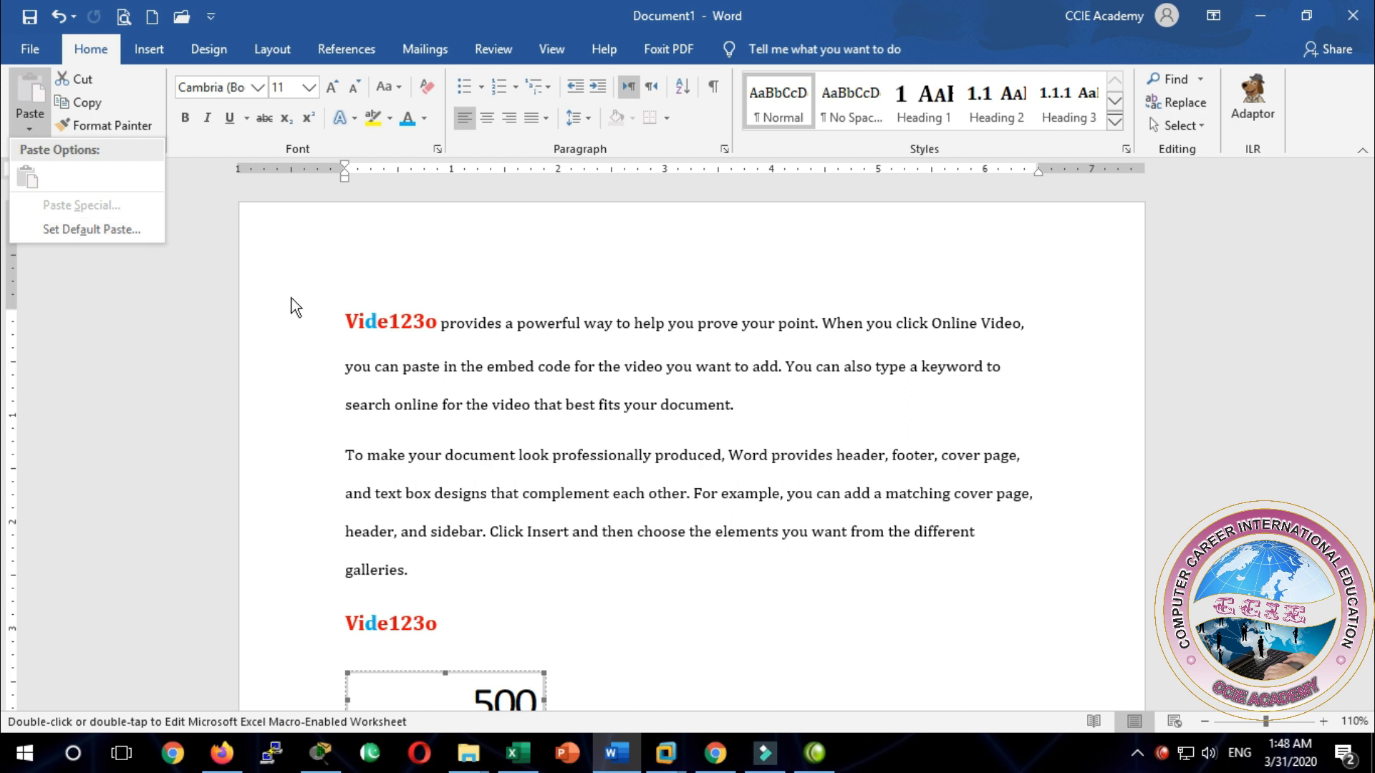
pyautogui.click(469, 432)
pyautogui.click(763, 575)
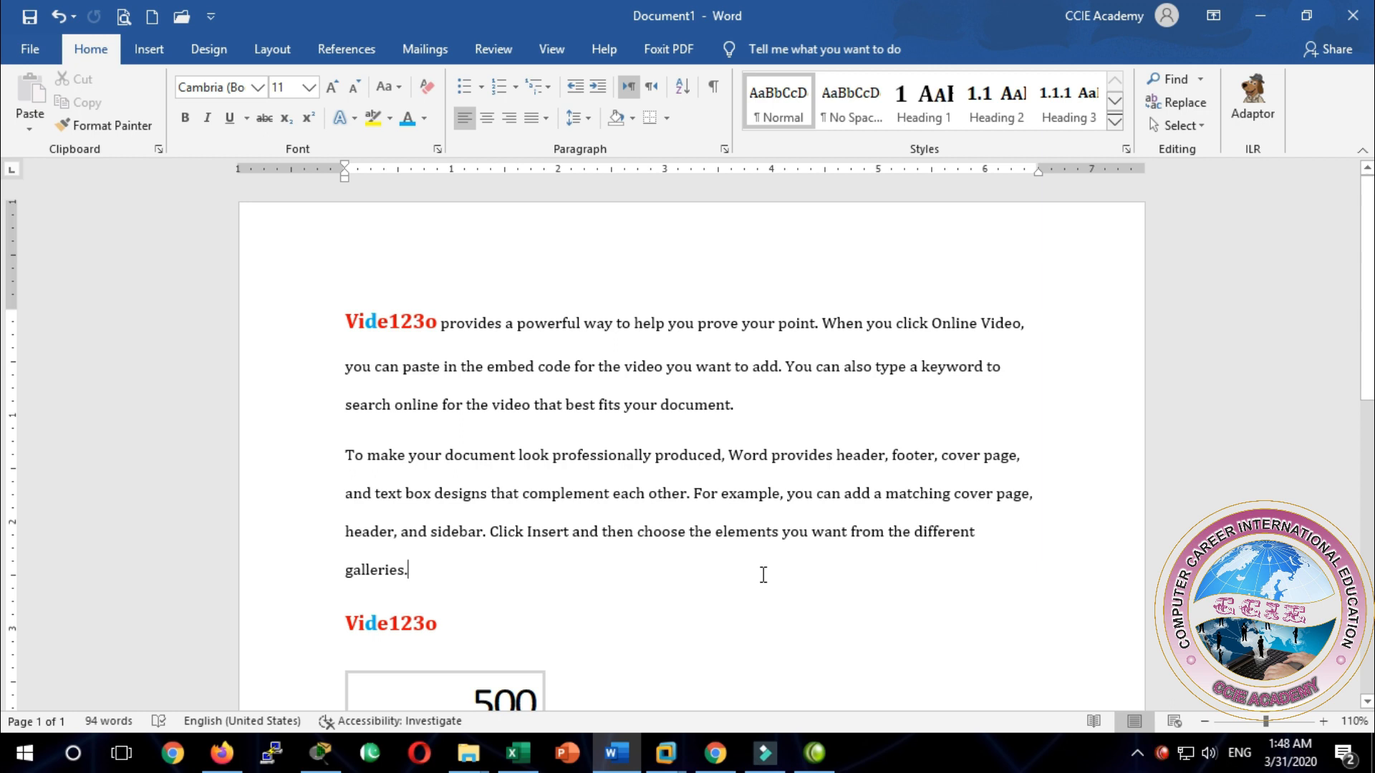